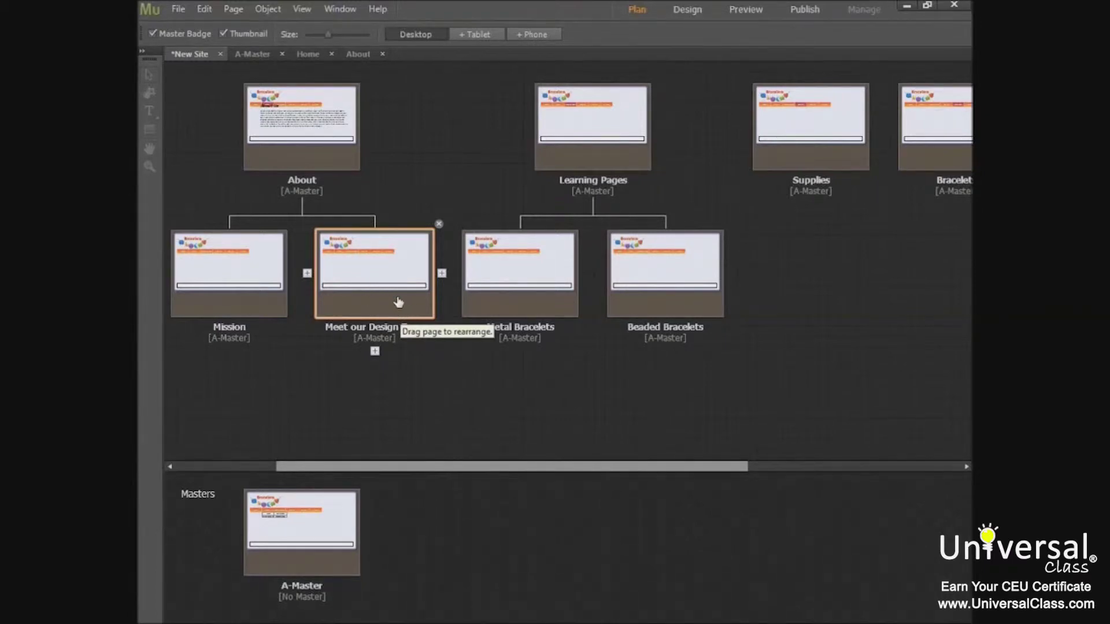
- Open the Meet our Design Team page and insert a vertical menu widget below the main navigation
double_click(398, 301)
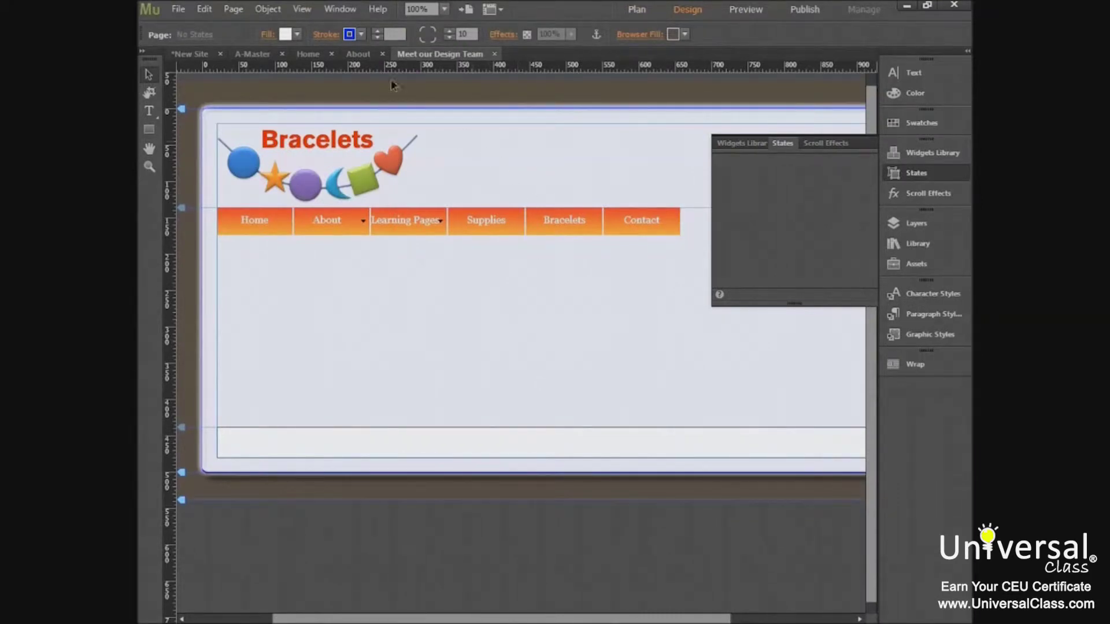
click(267, 10)
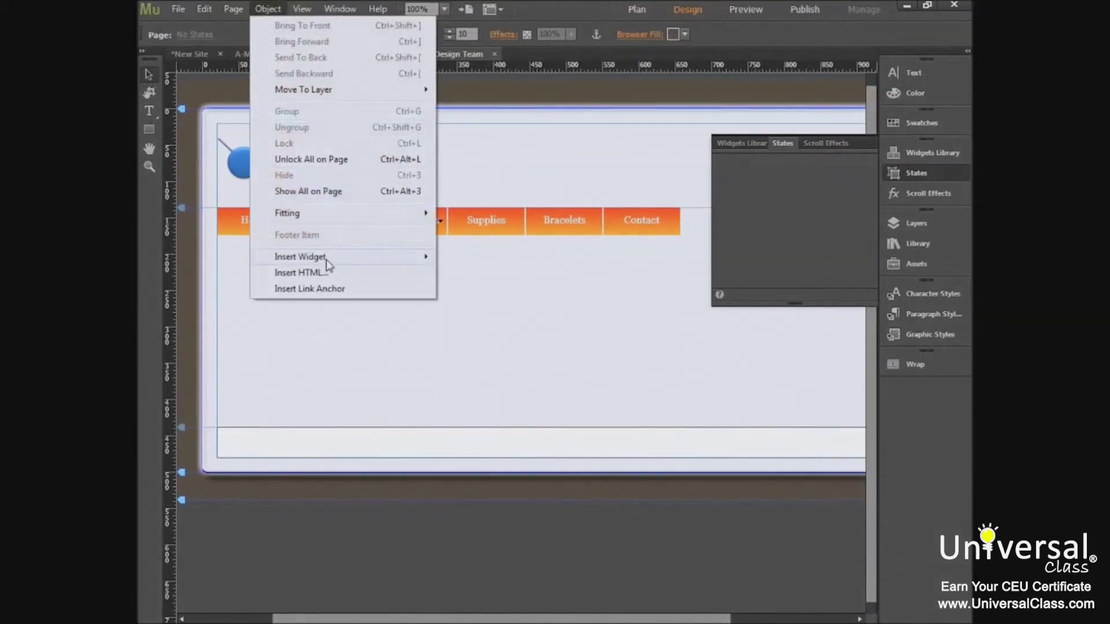
mouse_move(329, 263)
mouse_move(155, 306)
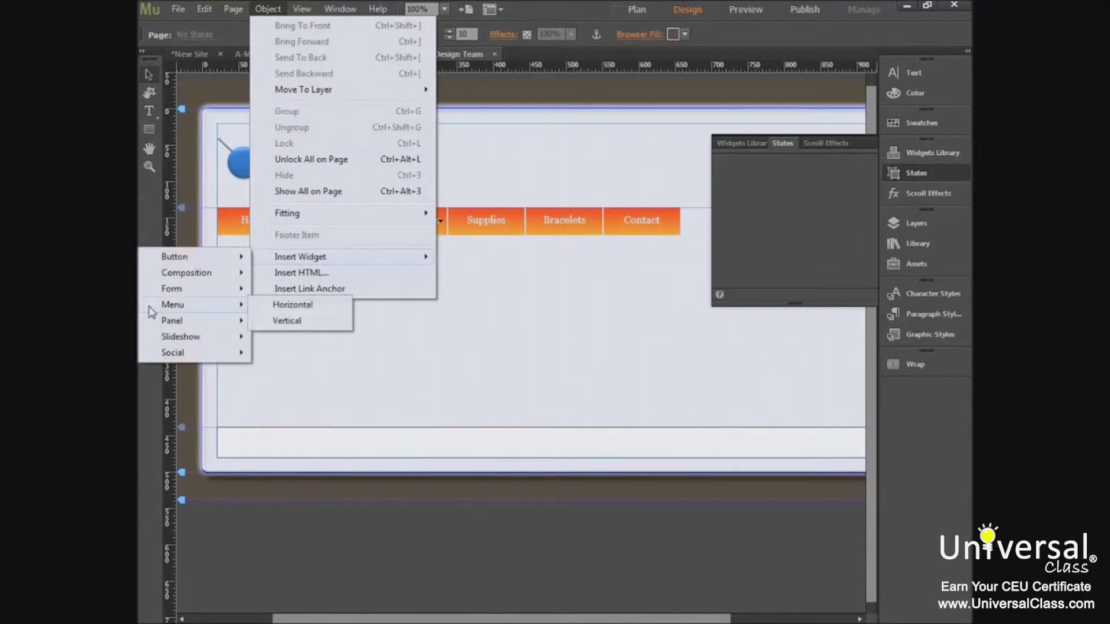
click(286, 303)
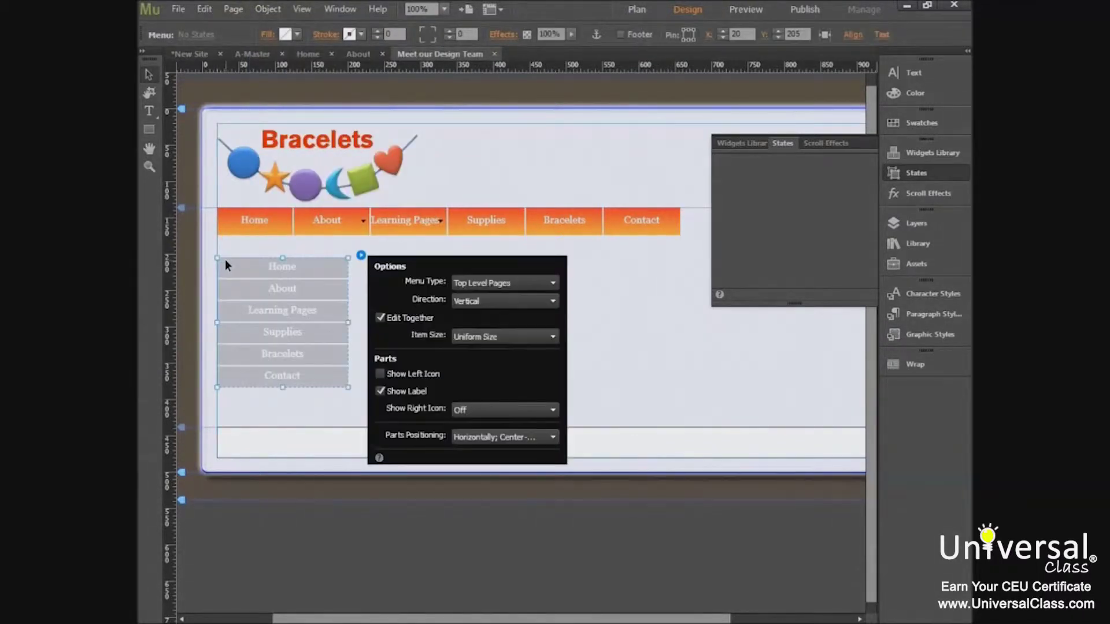
- Set the new vertical menu widget's menu type to Manual
click(147, 74)
click(542, 284)
click(489, 328)
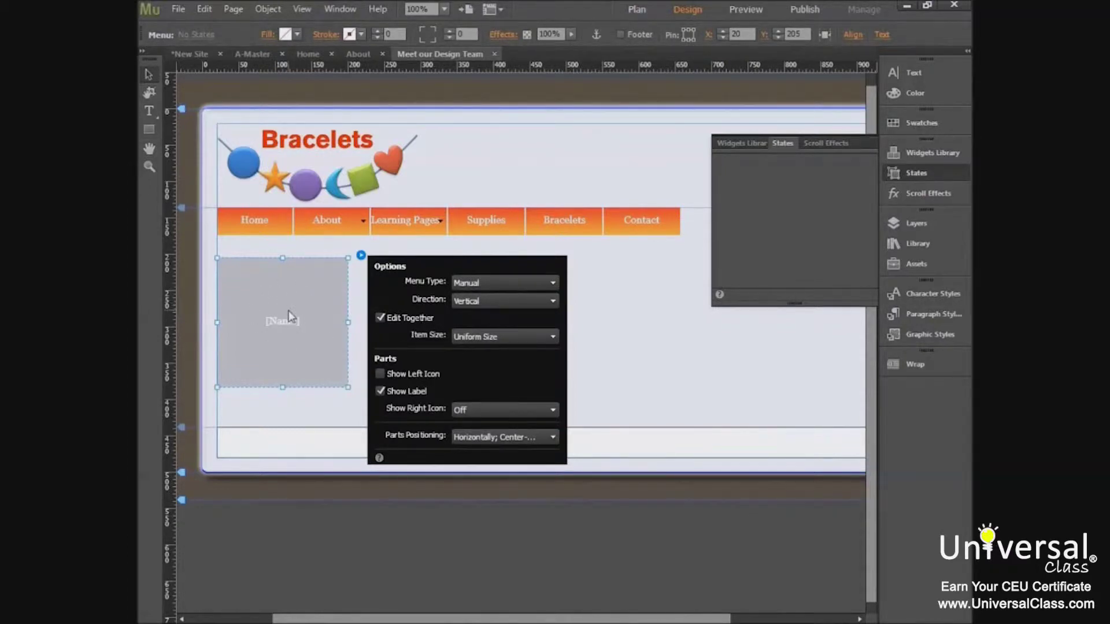
- Replace the menu item's placeholder label with the first team member's first name in possessive form followed by "Bio"
key(t)
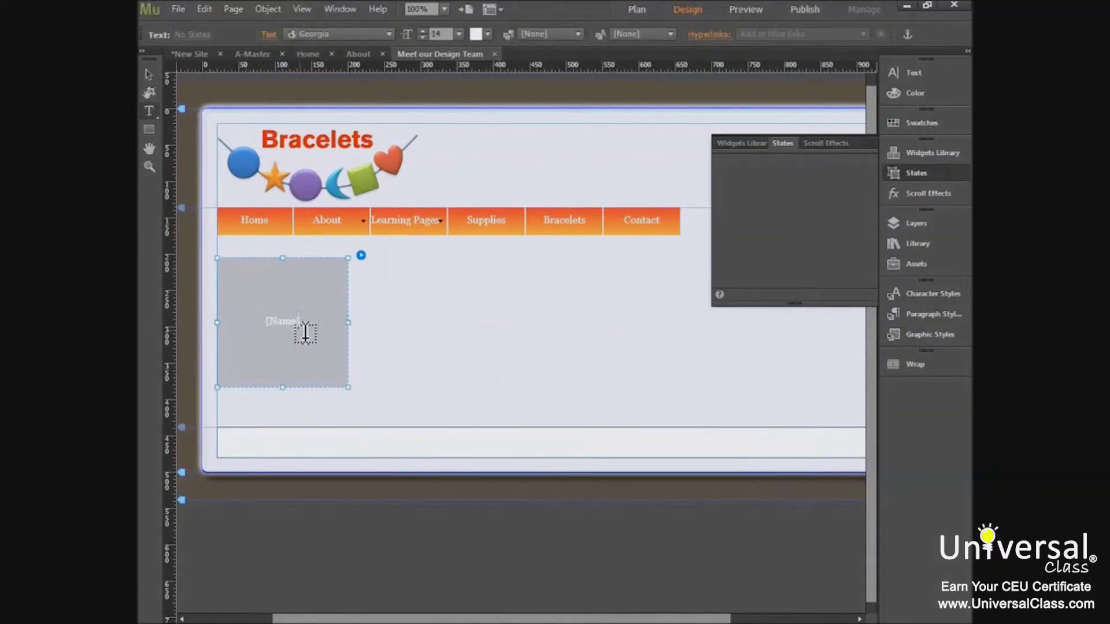
click(299, 324)
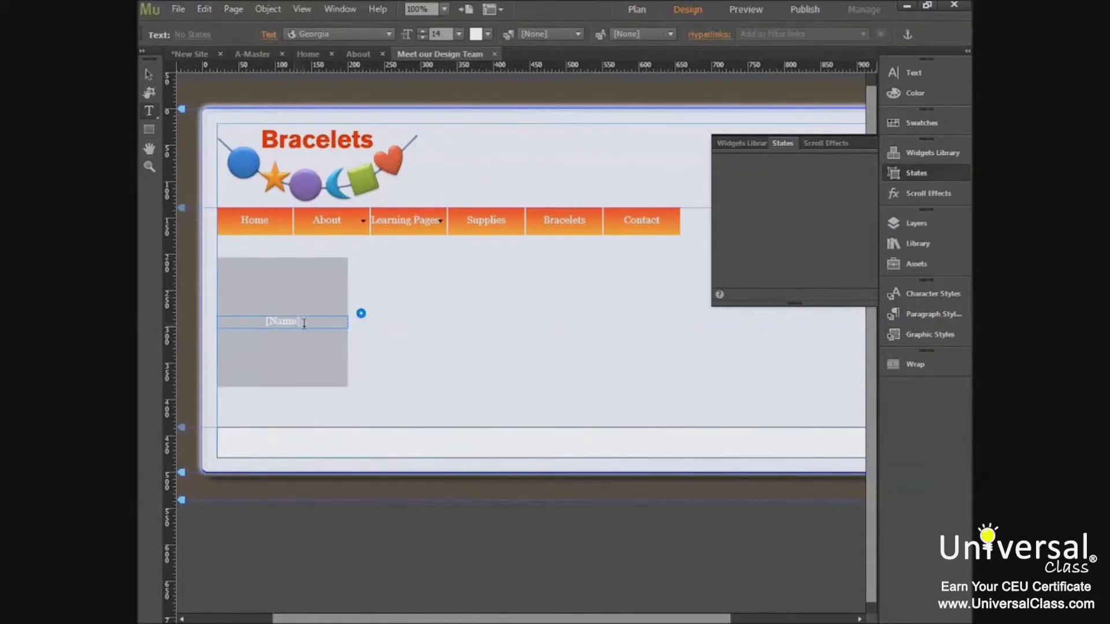
key(ctrl+a)
key(BackSpace)
text(Michelle's Bio)
click(147, 75)
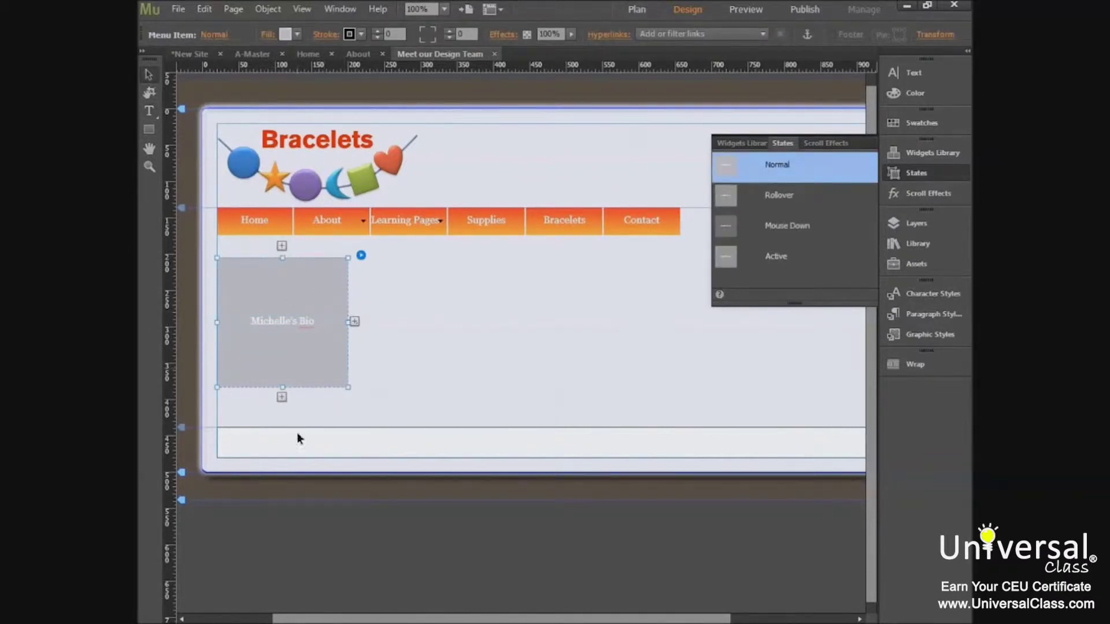
- Add a second menu item below the first and label it with another team member's first name followed by "Bio"
click(281, 398)
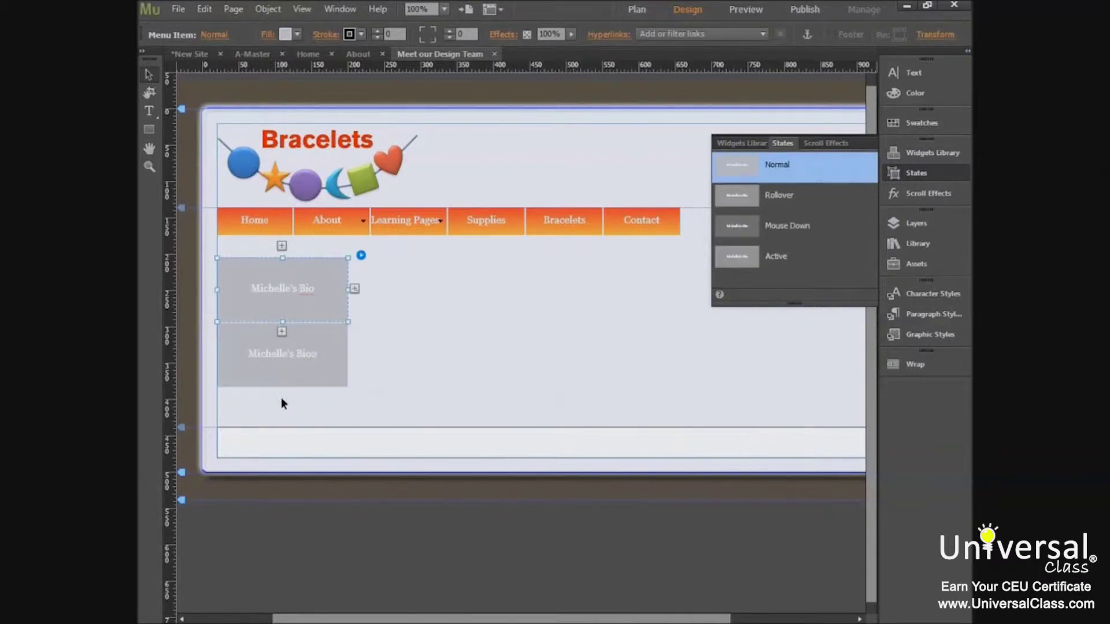
key(t)
click(297, 356)
drag(296, 354, 246, 352)
text(Michael's Bio)
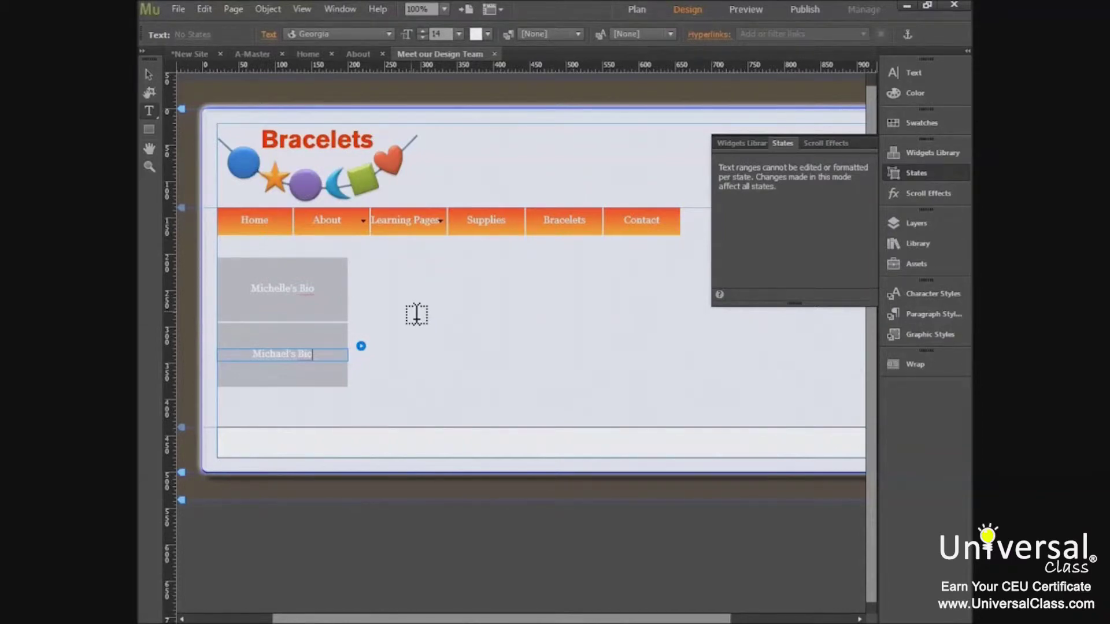
key(Escape)
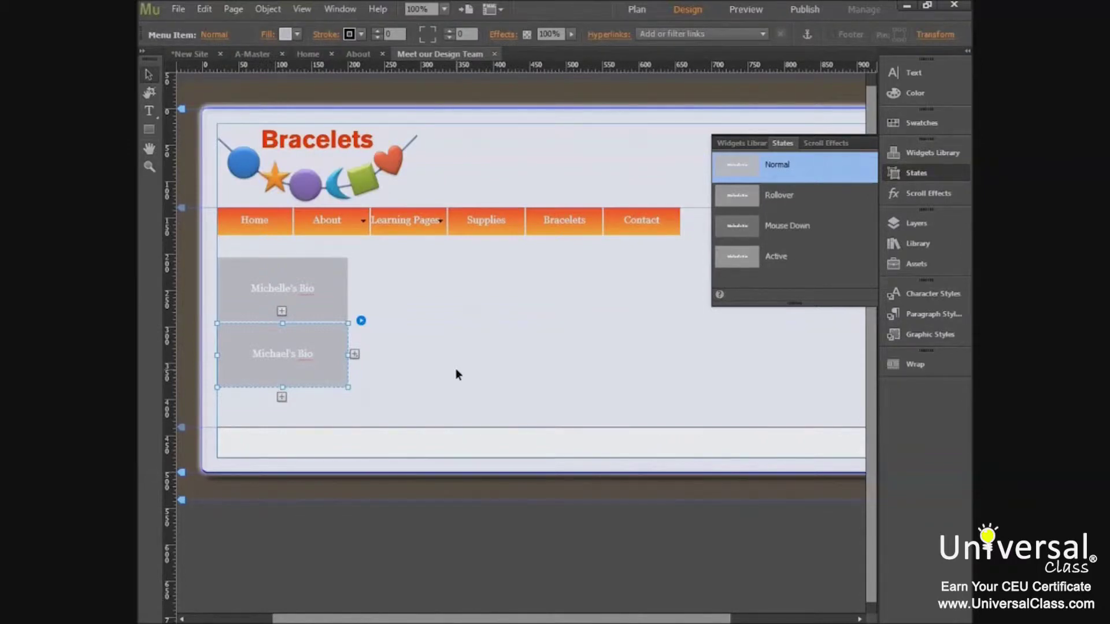
- Link the upper menu item to Learning Pages:Metal Bracelets and give the link a tooltip matching the item's label
click(322, 309)
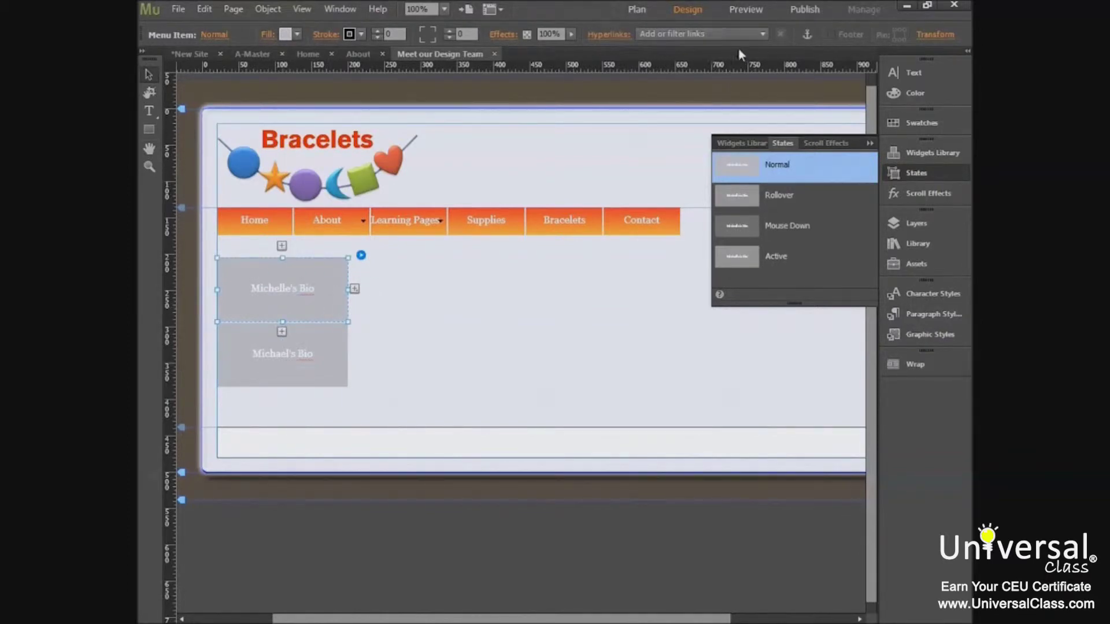
click(764, 35)
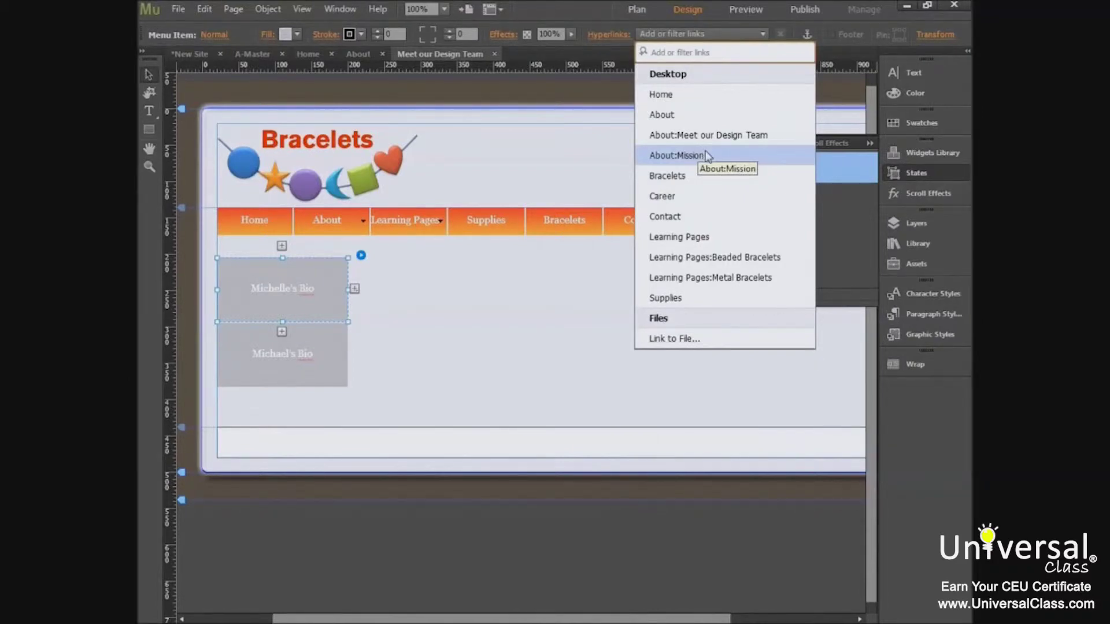
click(710, 277)
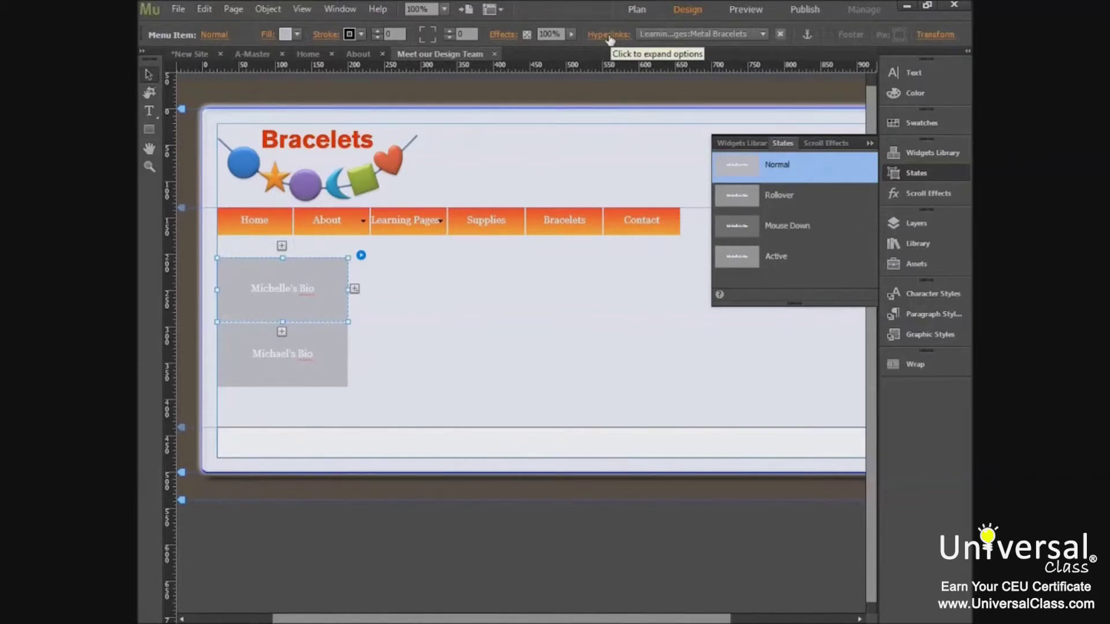
click(609, 36)
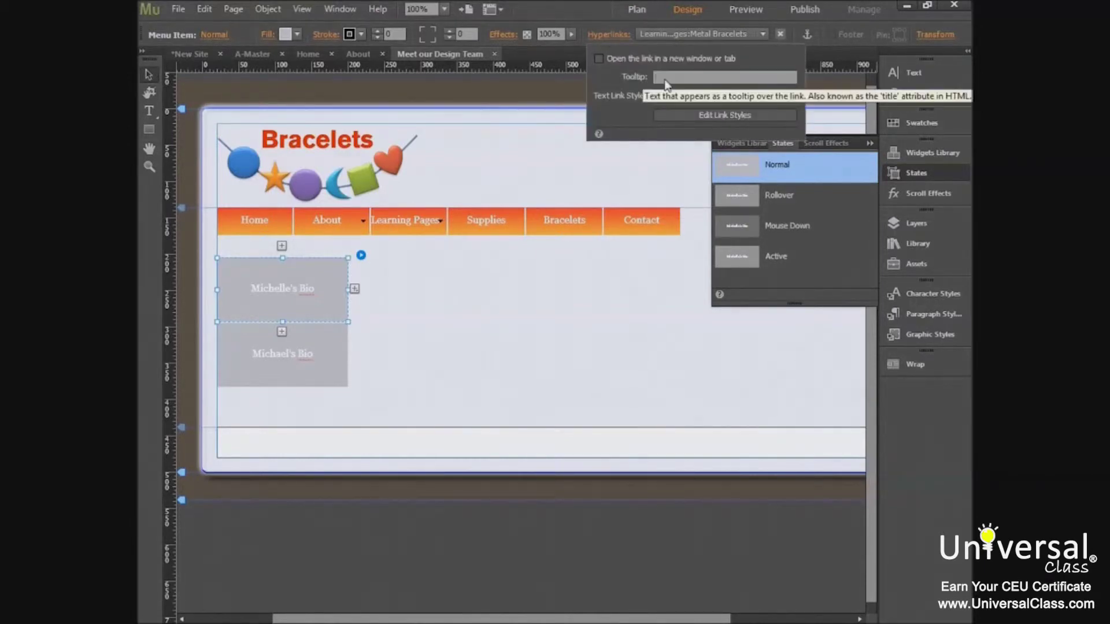
text(Michelle's Bio)
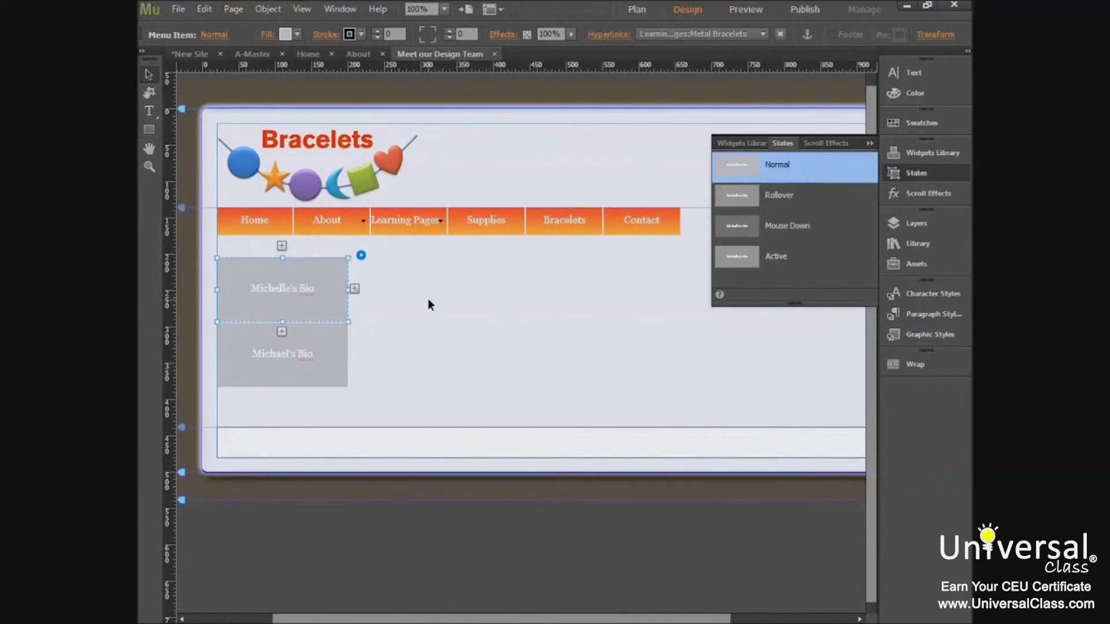
key(ctrl+m)
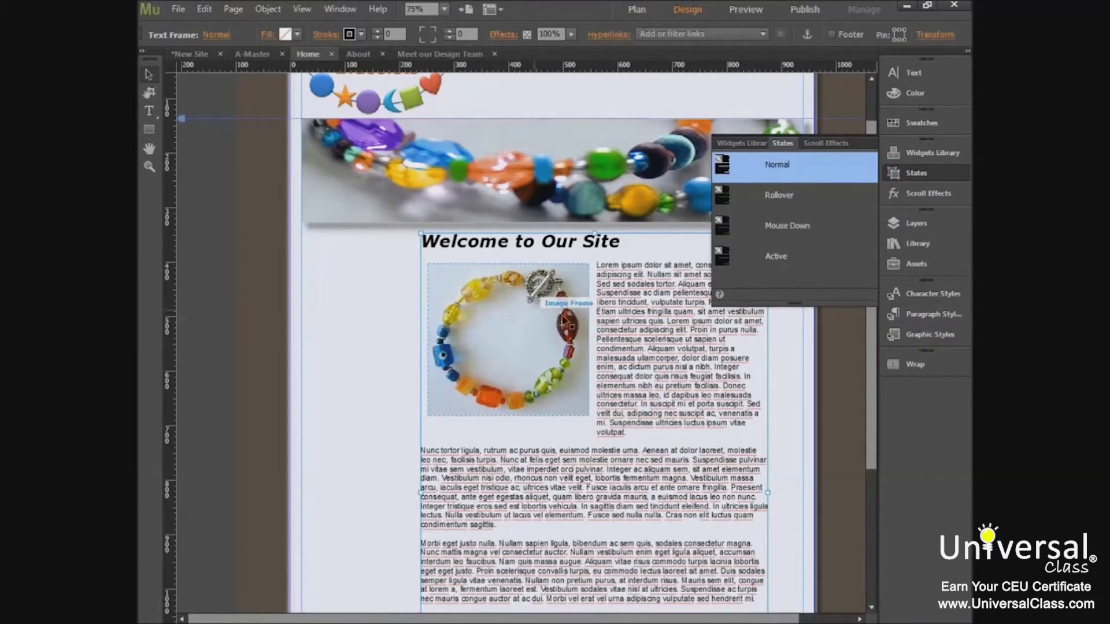
click(148, 114)
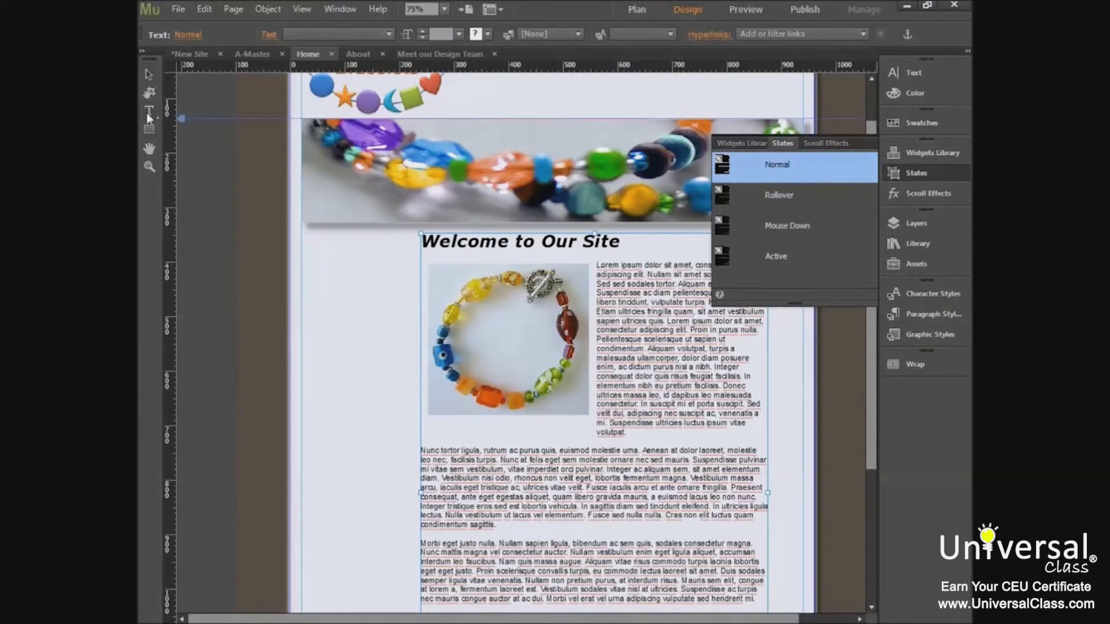
click(596, 265)
drag(596, 265, 619, 270)
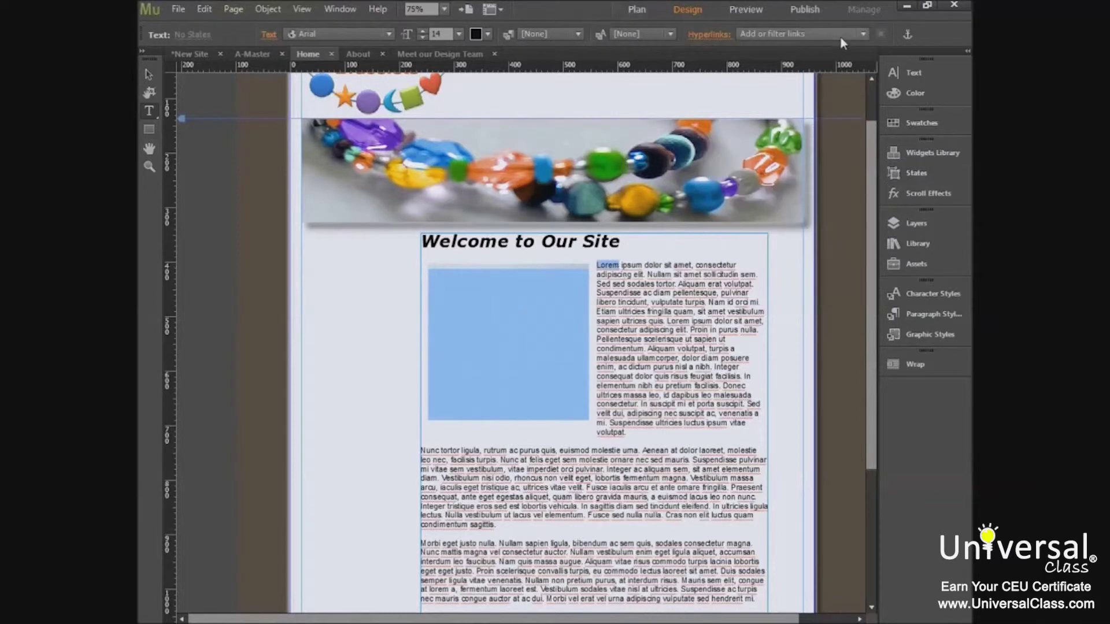
click(863, 34)
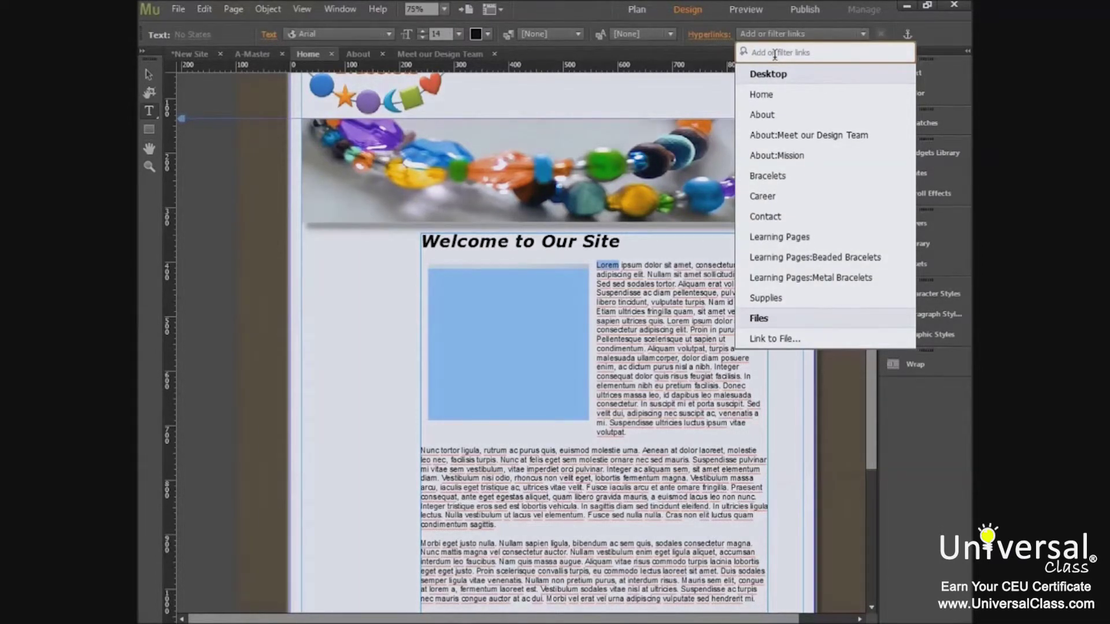
text(w)
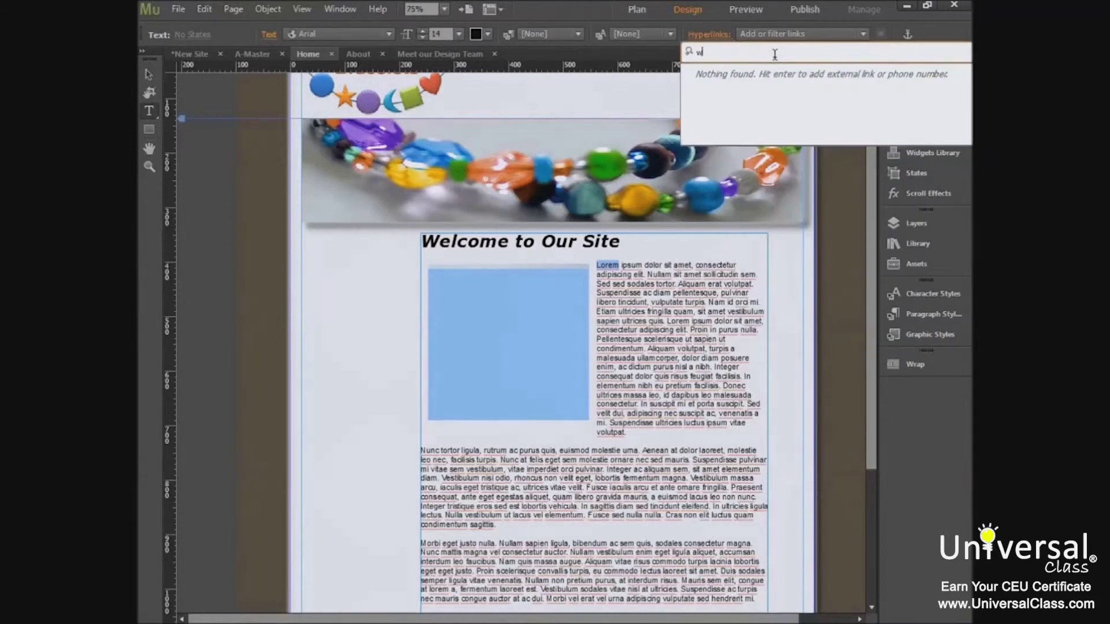
text(ww.google.com)
key(Return)
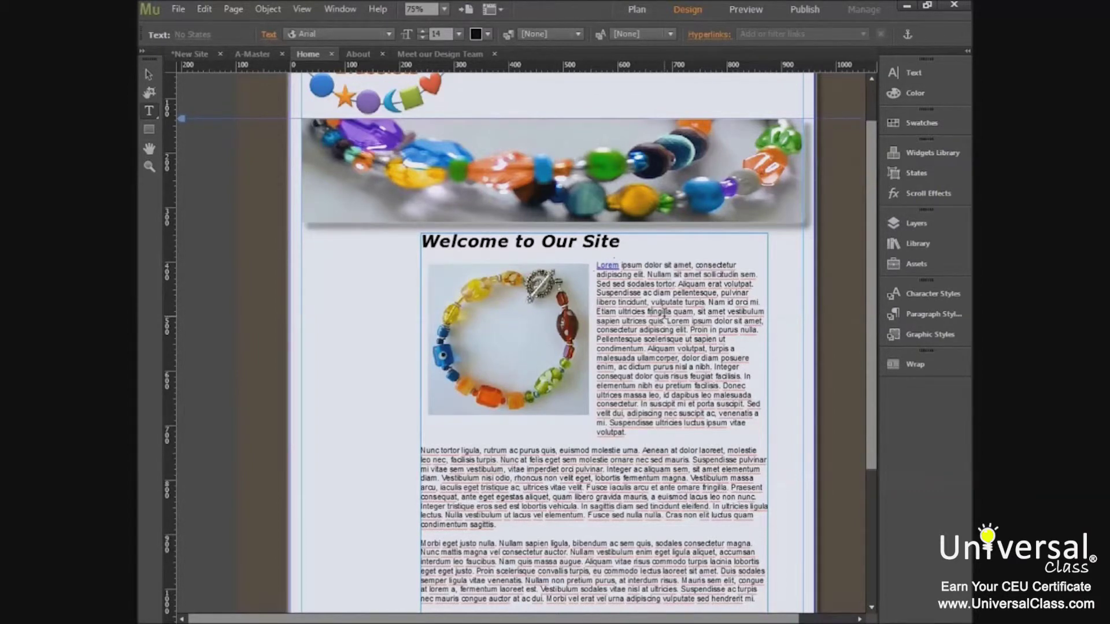
- Link the word "Nullam" in the first welcome paragraph to the About page
drag(648, 275, 654, 283)
click(654, 284)
double_click(658, 275)
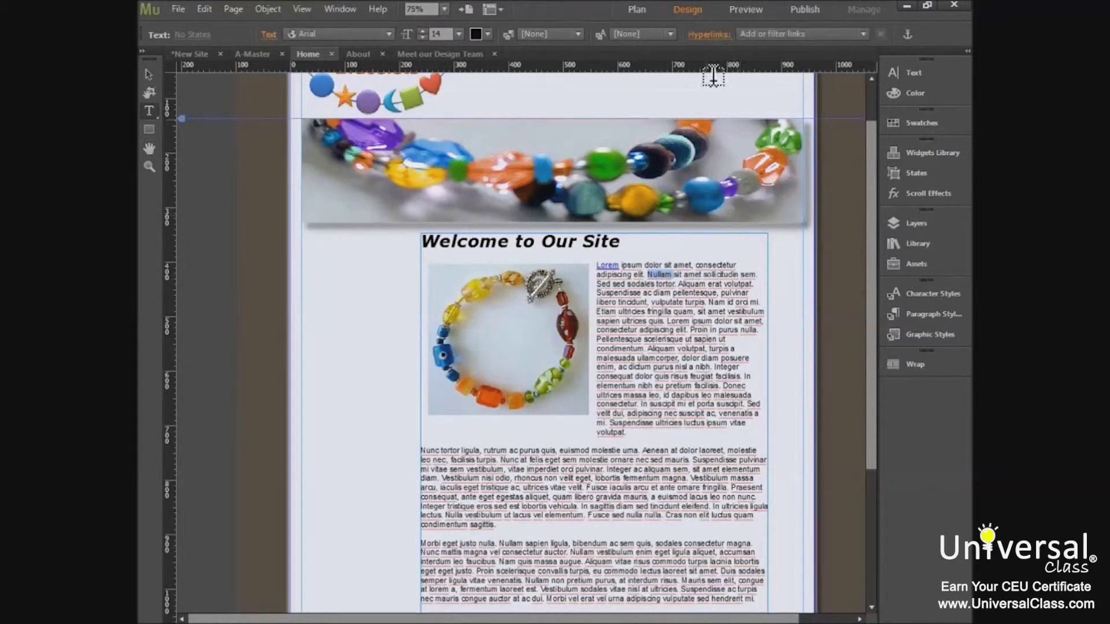
click(863, 34)
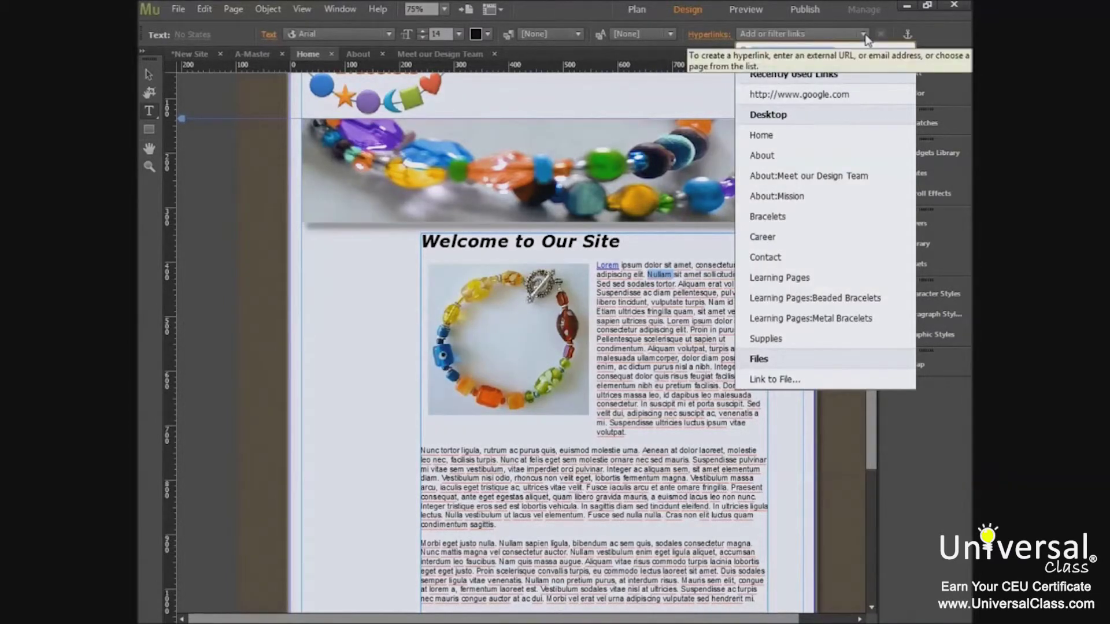
click(762, 156)
click(676, 294)
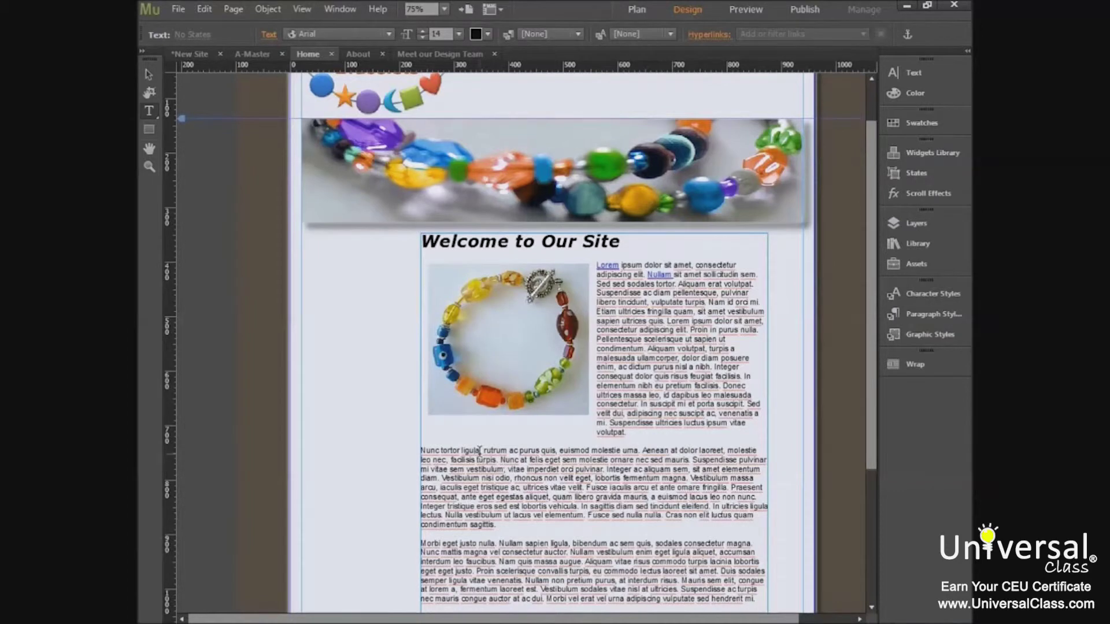
- Link the phrase "Nunc tortor ligula" at the start of the second paragraph to bracelets.jpg
drag(479, 450, 421, 451)
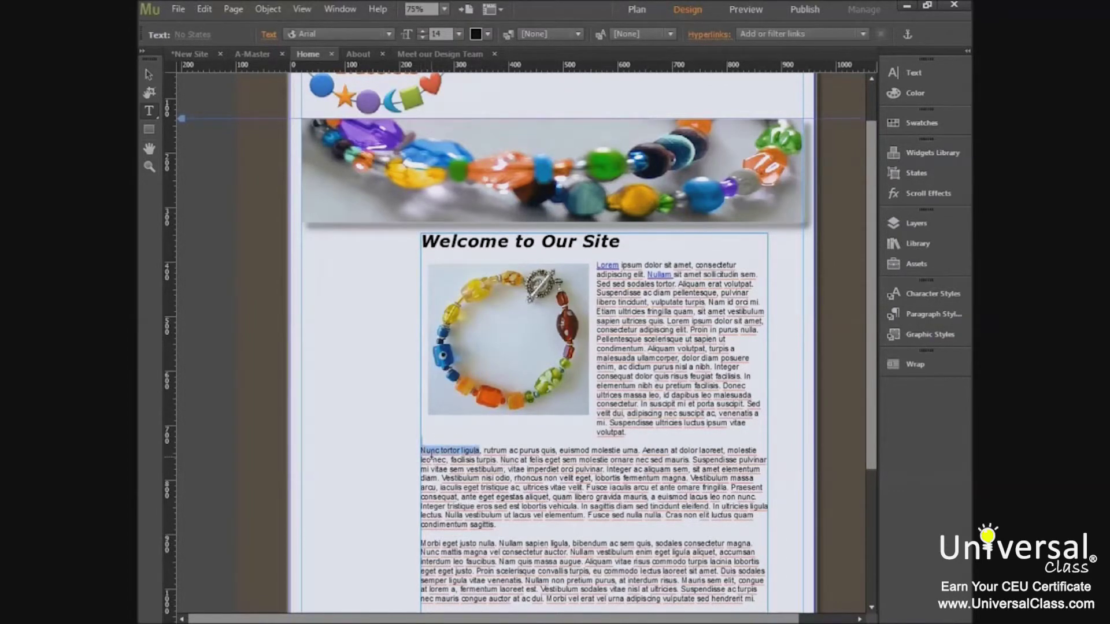
click(821, 34)
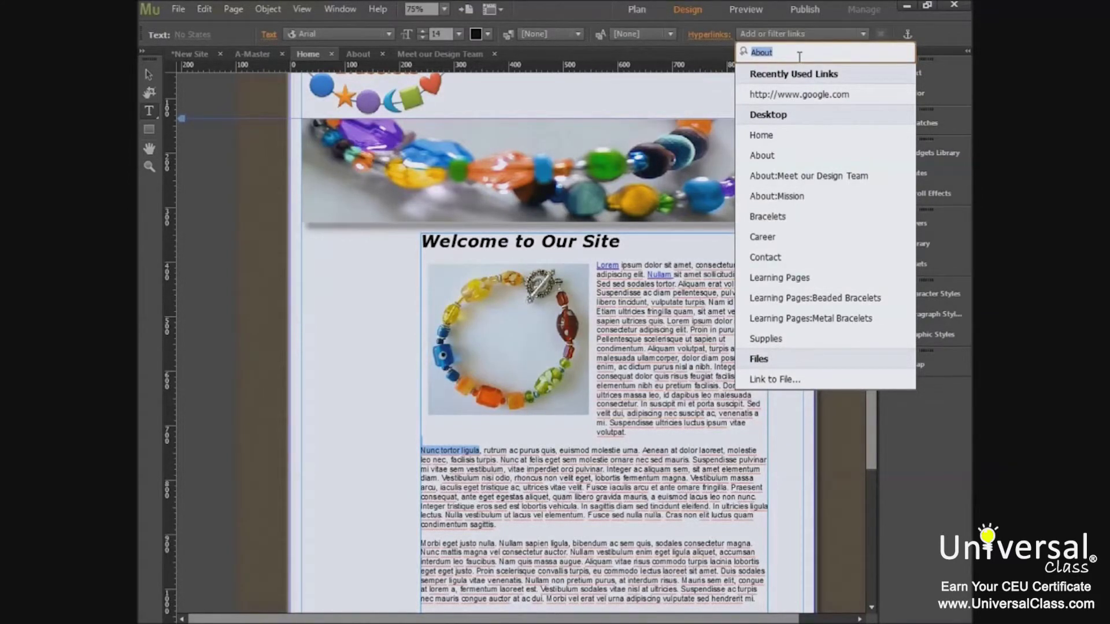
text(bracelet)
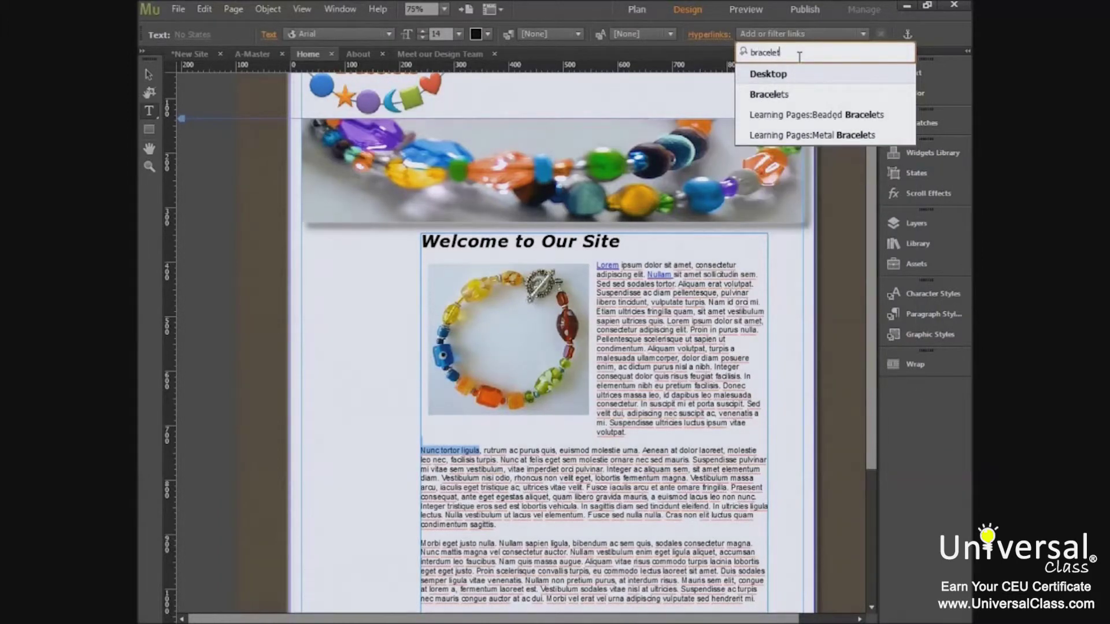
text(s.jpg)
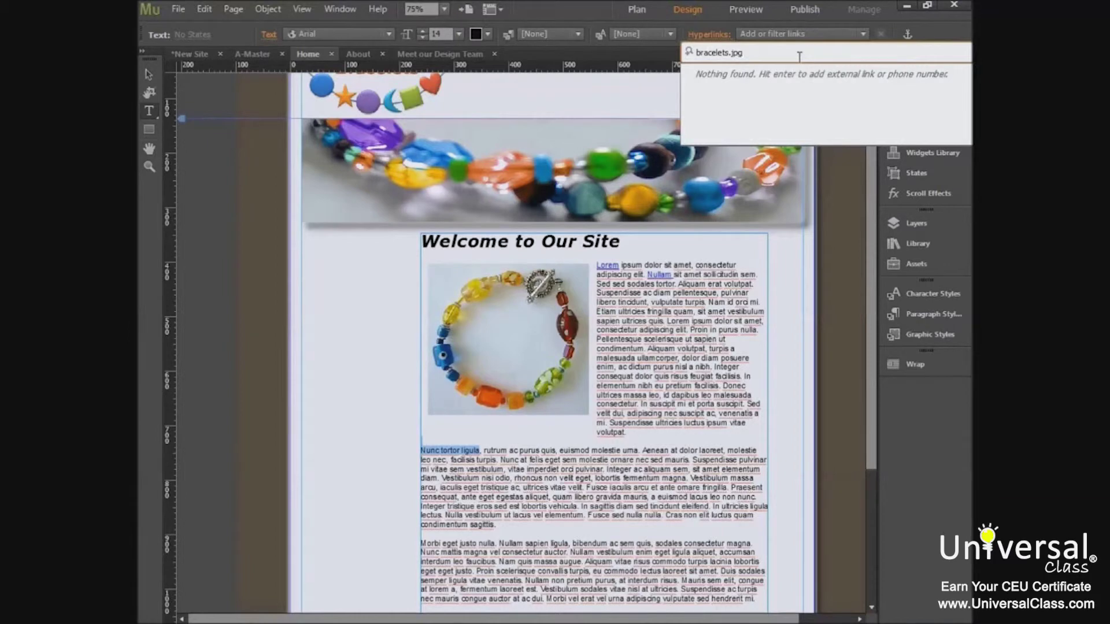
key(Return)
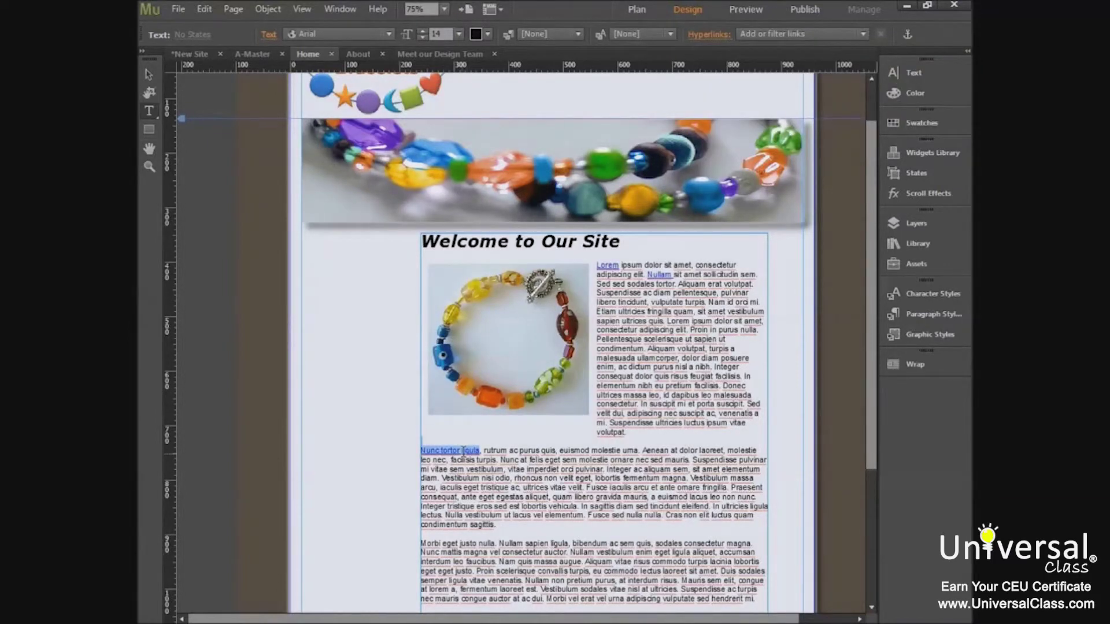
click(513, 505)
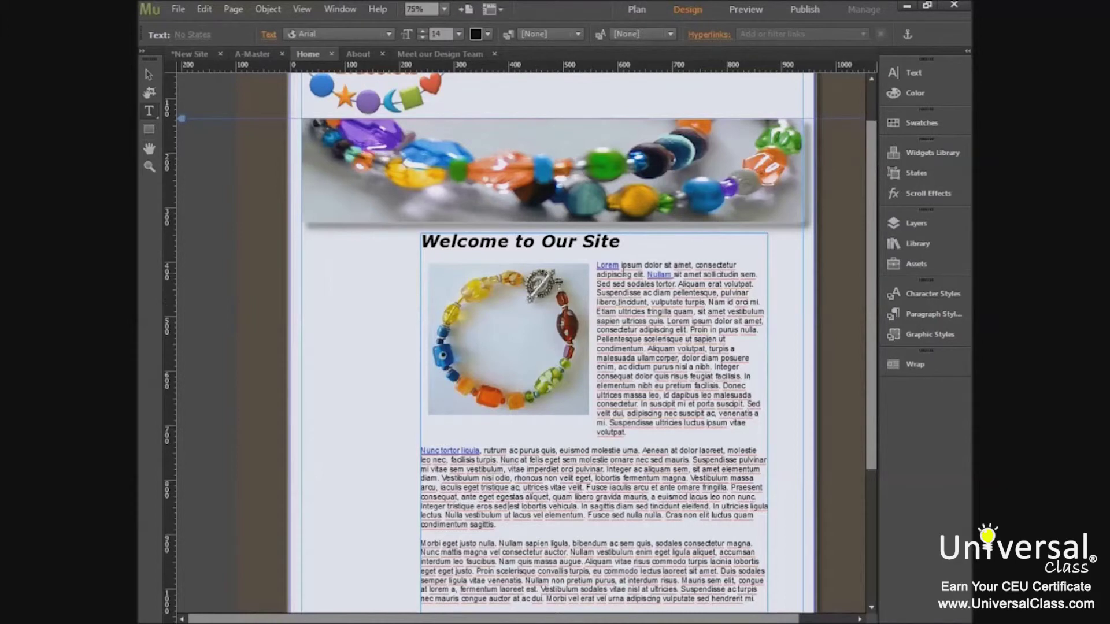
- Set the normal-state colour of the default link style to orange (R=241 G=90 B=36) for the site's text hyperlinks
drag(619, 266, 597, 267)
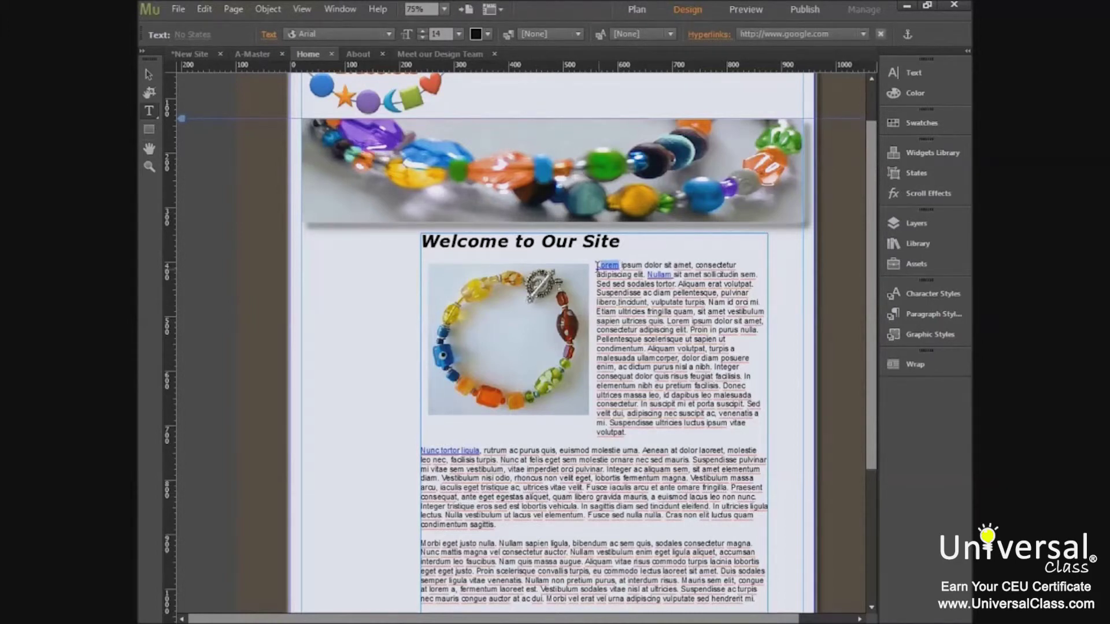
click(706, 36)
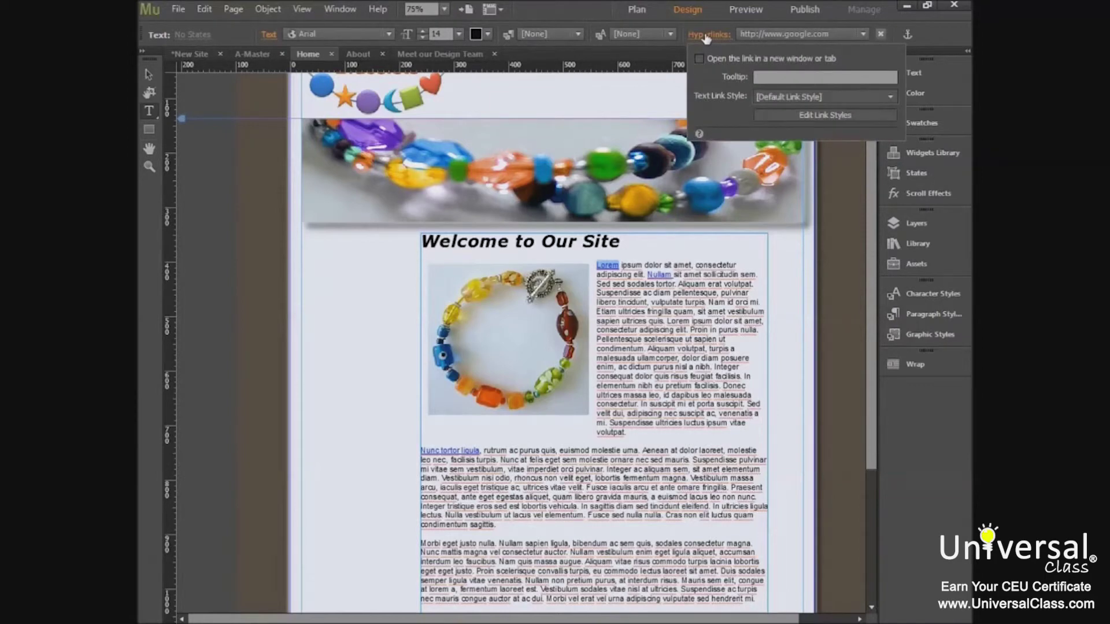
click(819, 116)
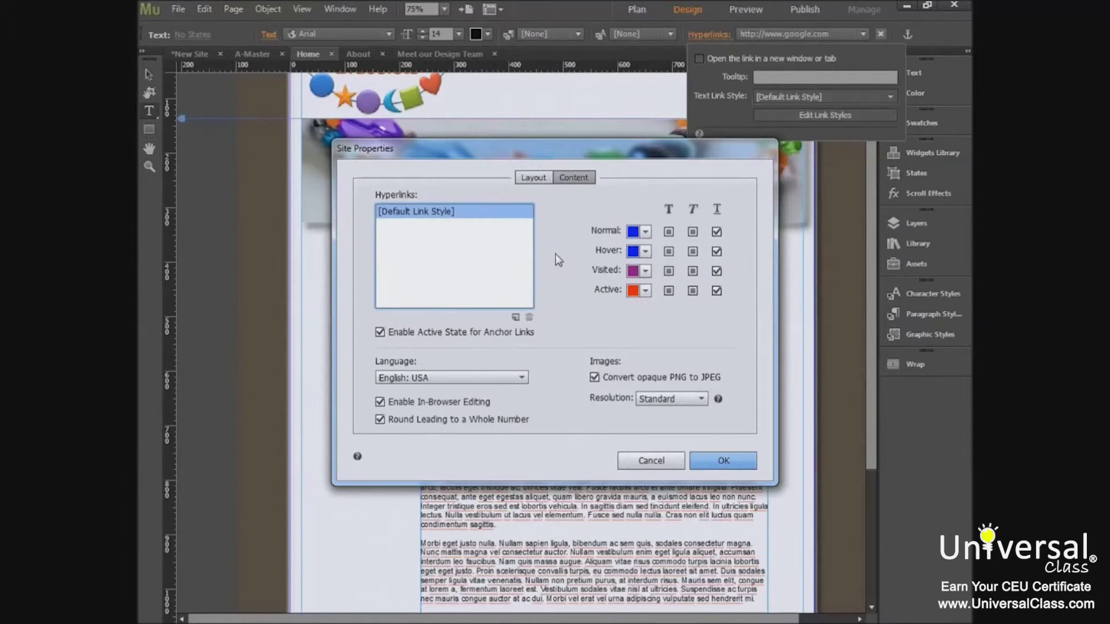
click(645, 232)
click(668, 291)
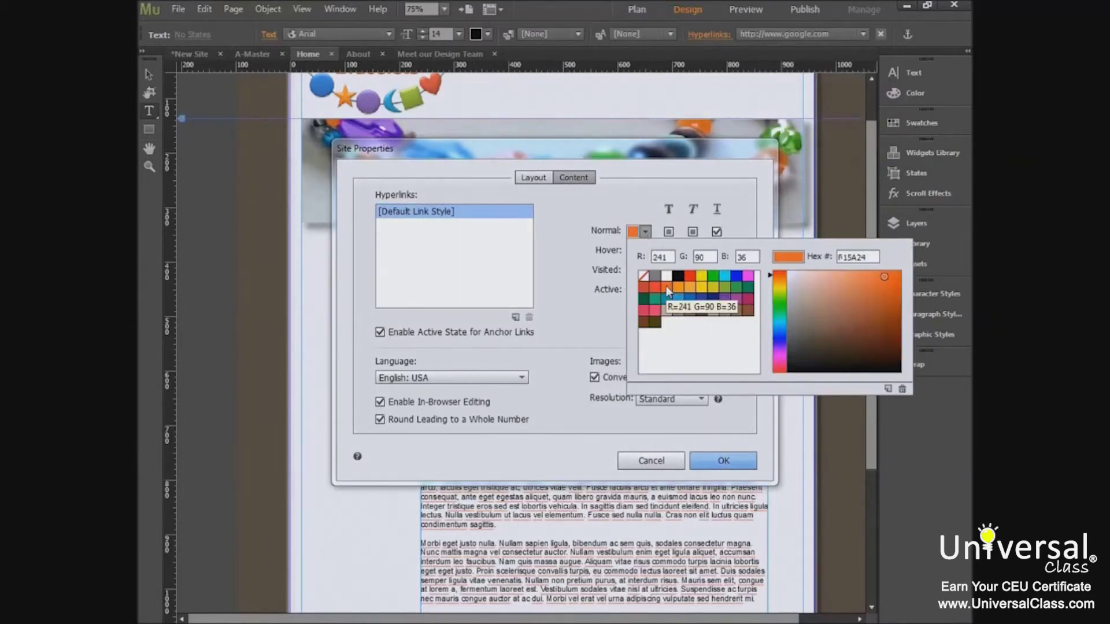
click(730, 460)
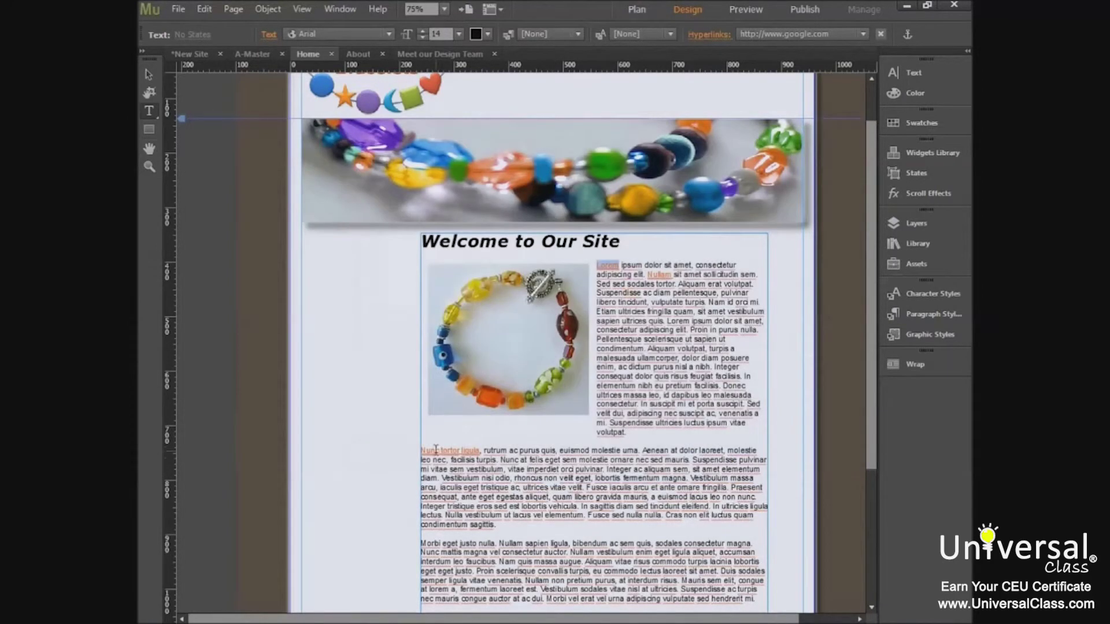
click(641, 575)
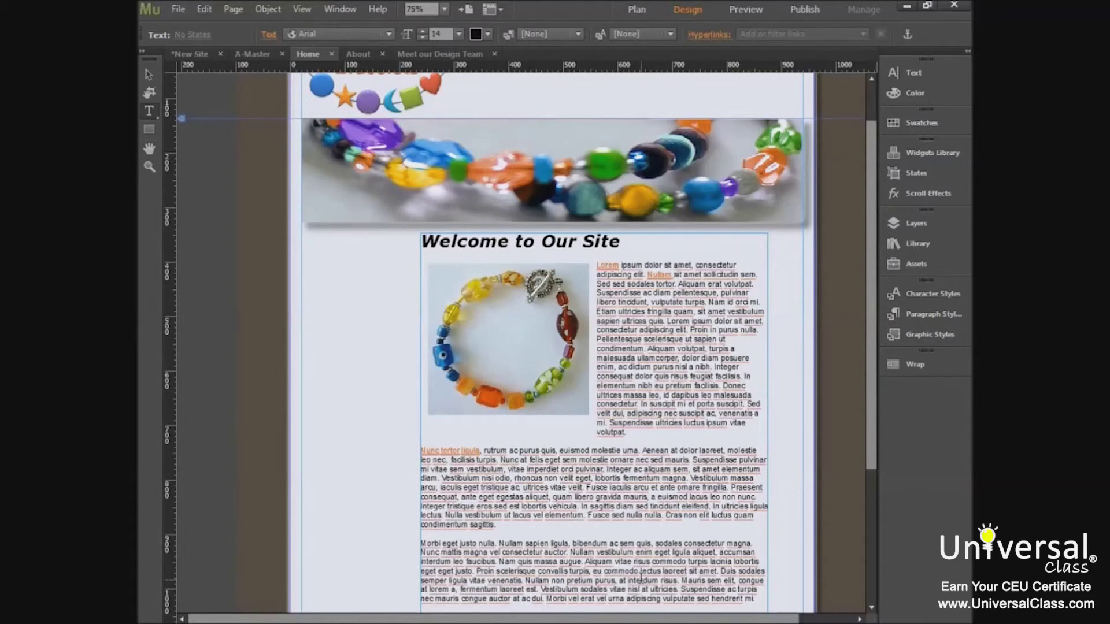
- Place an anchor at the end of the "Welcome to Our Site" heading and name it Top
scroll(640, 575, down, 5)
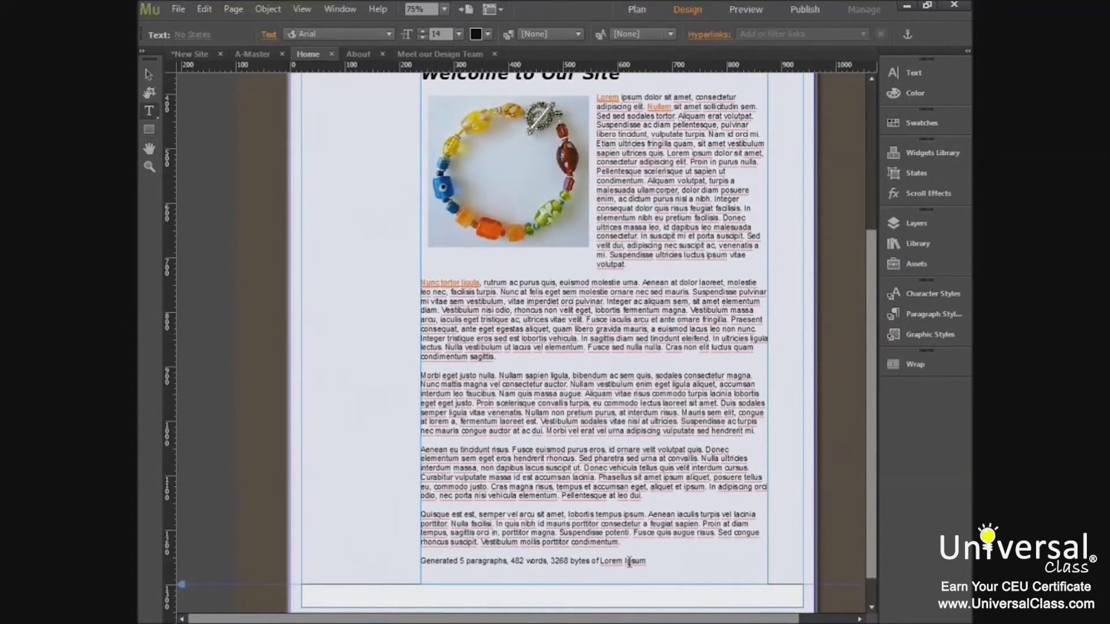
scroll(633, 562, up, 1)
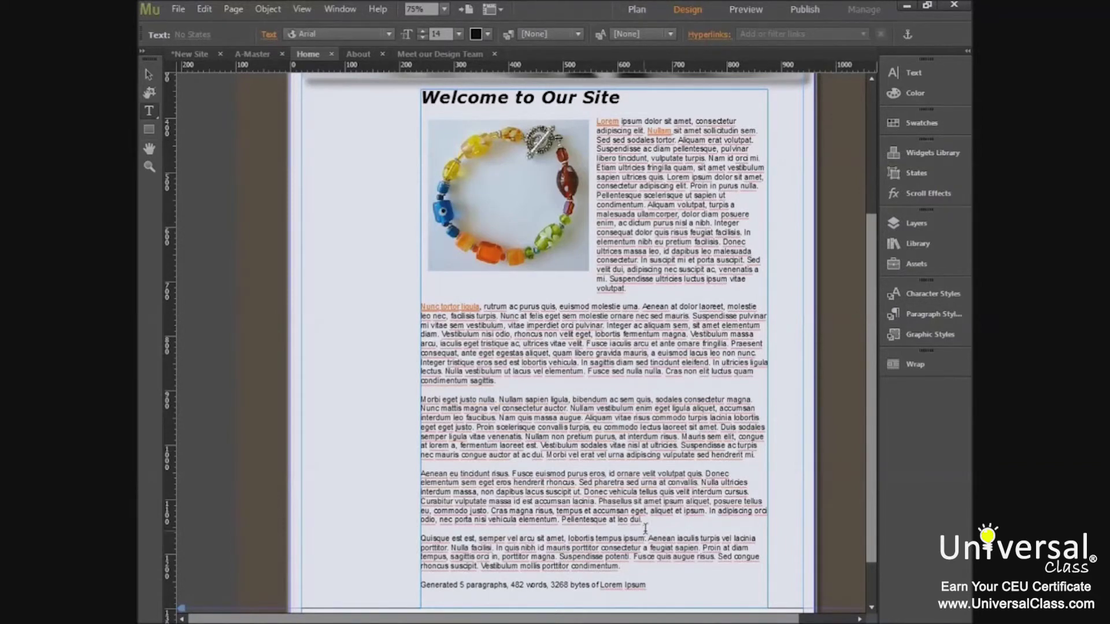
scroll(645, 527, down, 1)
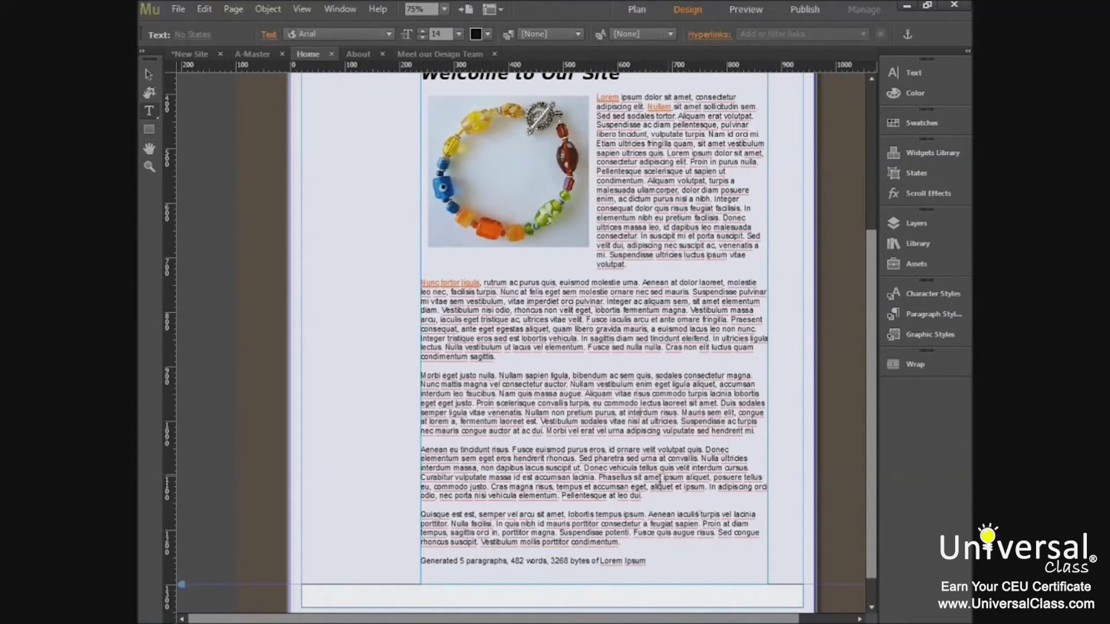
scroll(654, 538, down, 1)
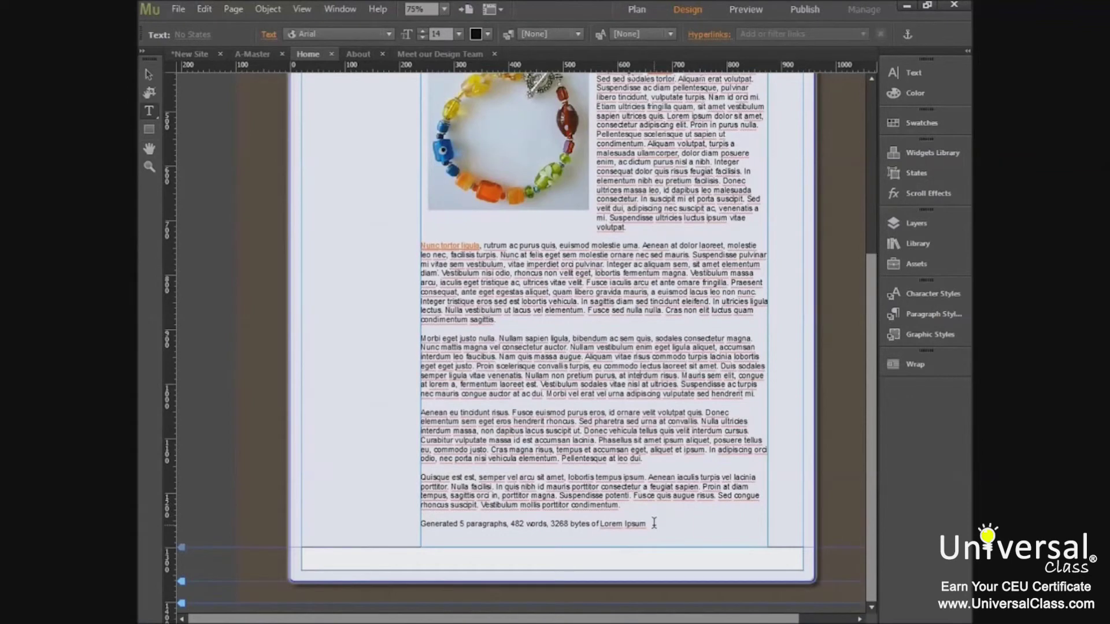
scroll(653, 523, up, 5)
click(631, 204)
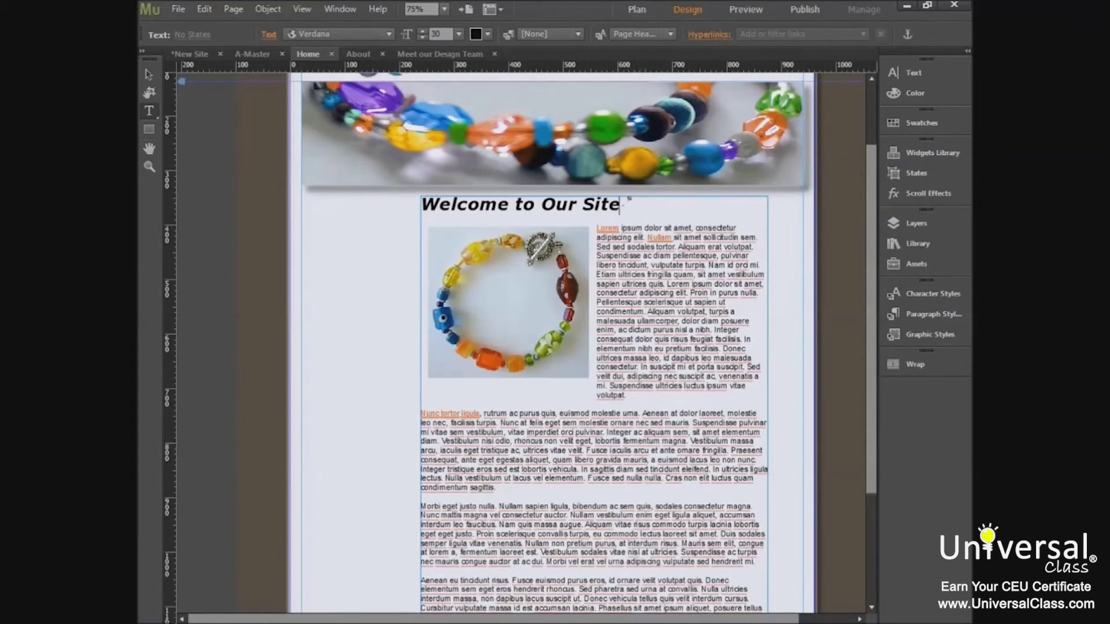
click(622, 200)
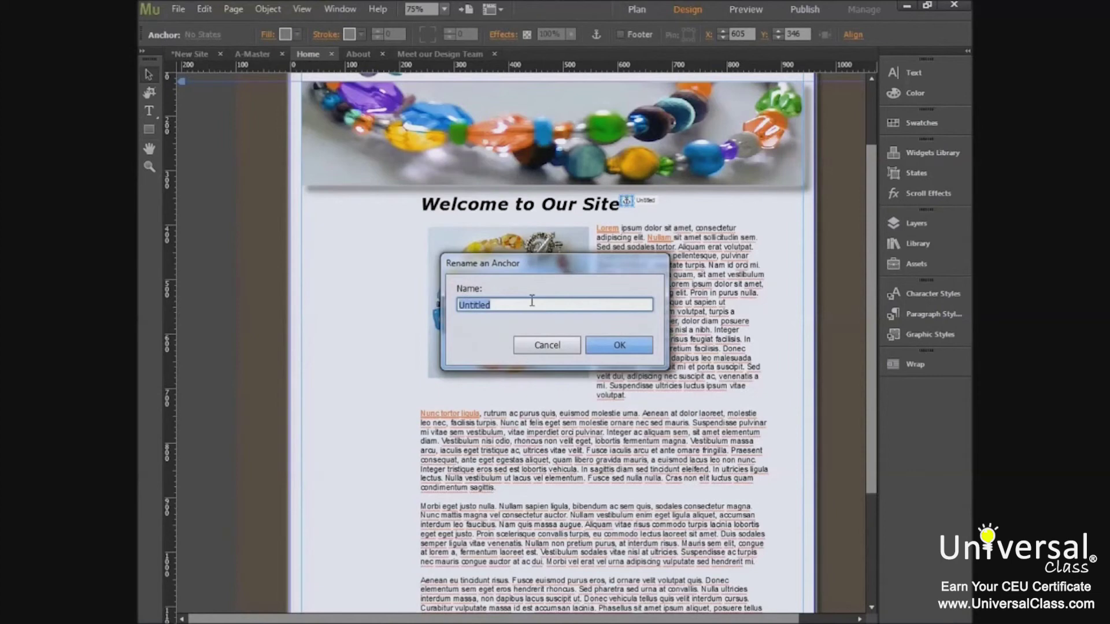
text(Top)
click(620, 347)
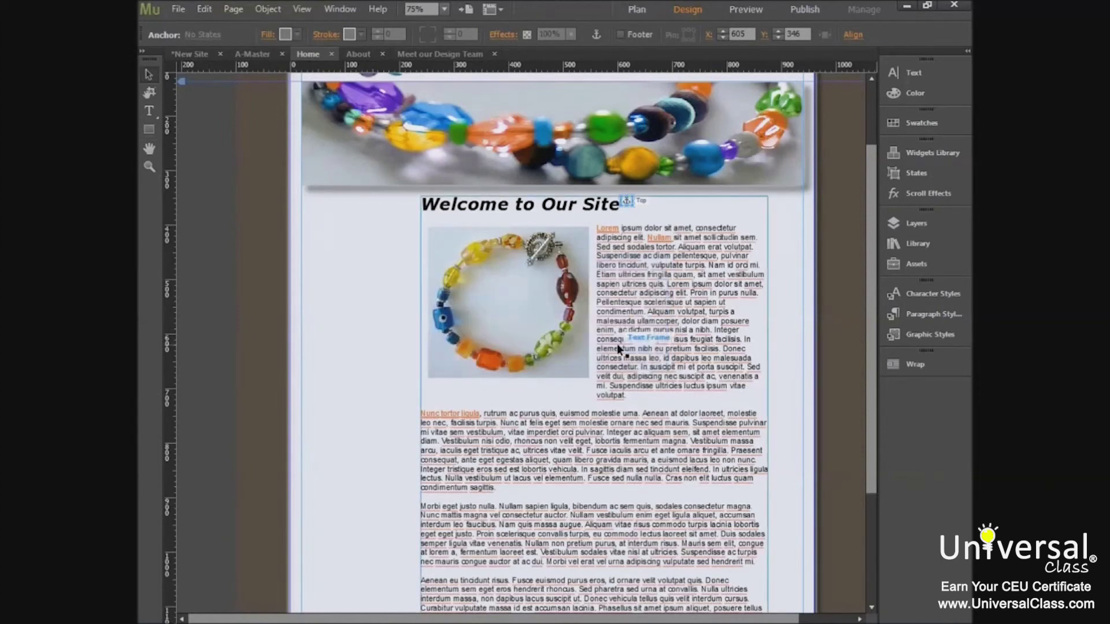
- Link the words "Lorem Ipsum" at the end of the Home page's last text line to the Top anchor
scroll(413, 380, down, 5)
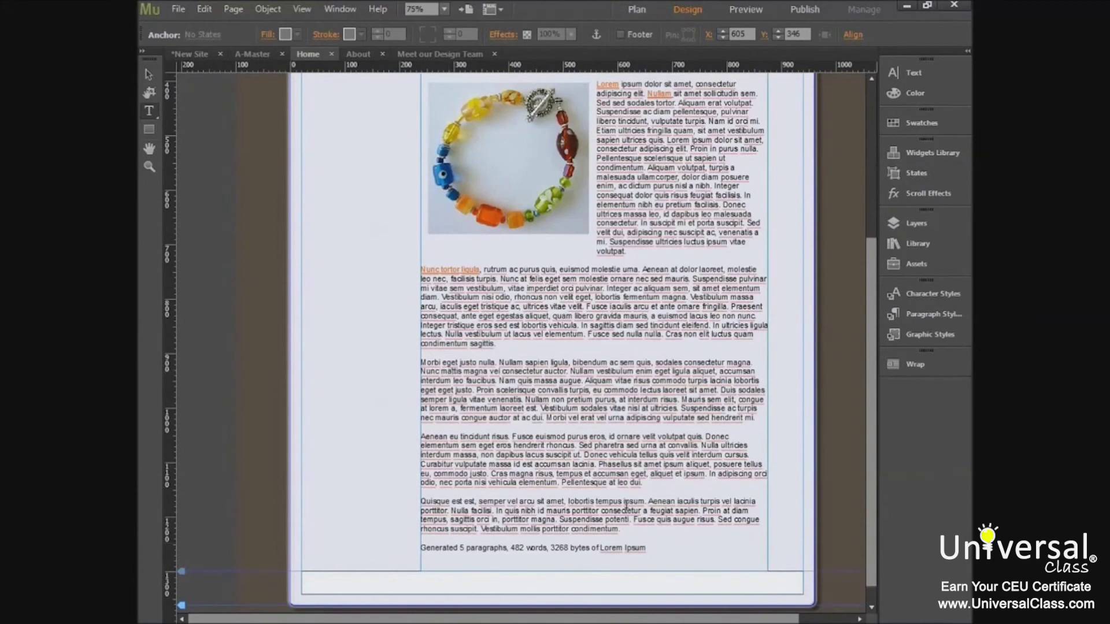
drag(646, 548, 598, 550)
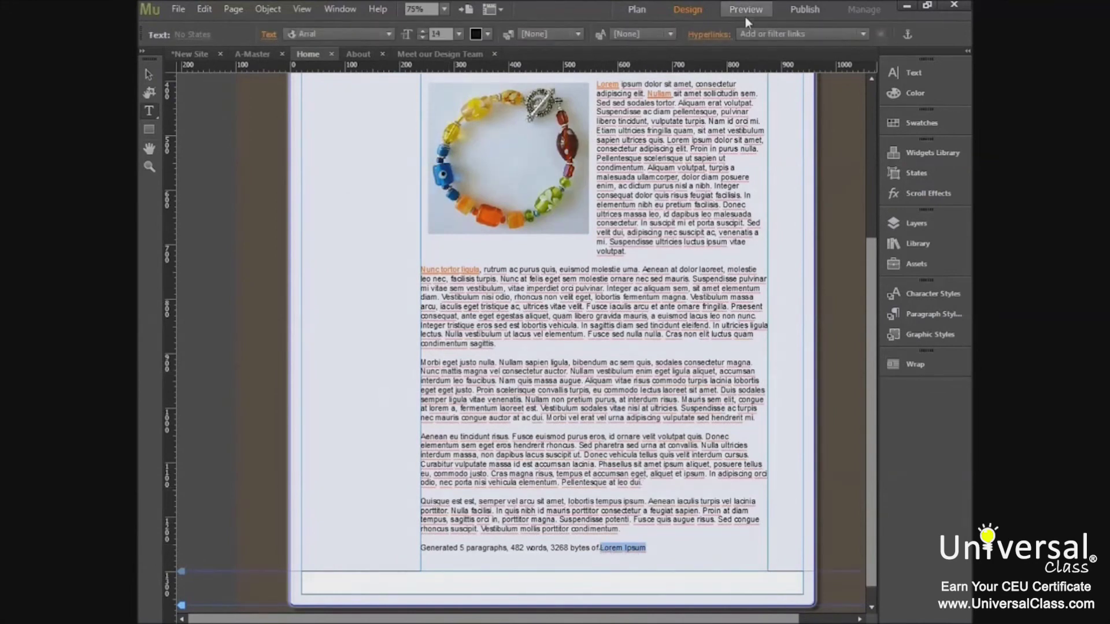
click(863, 35)
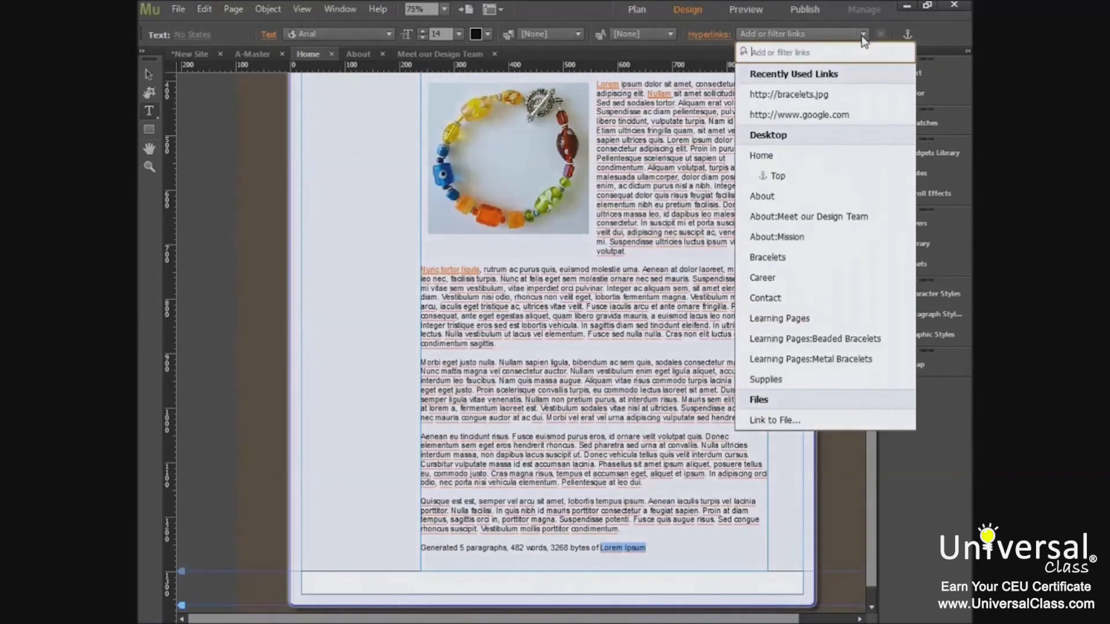
click(767, 175)
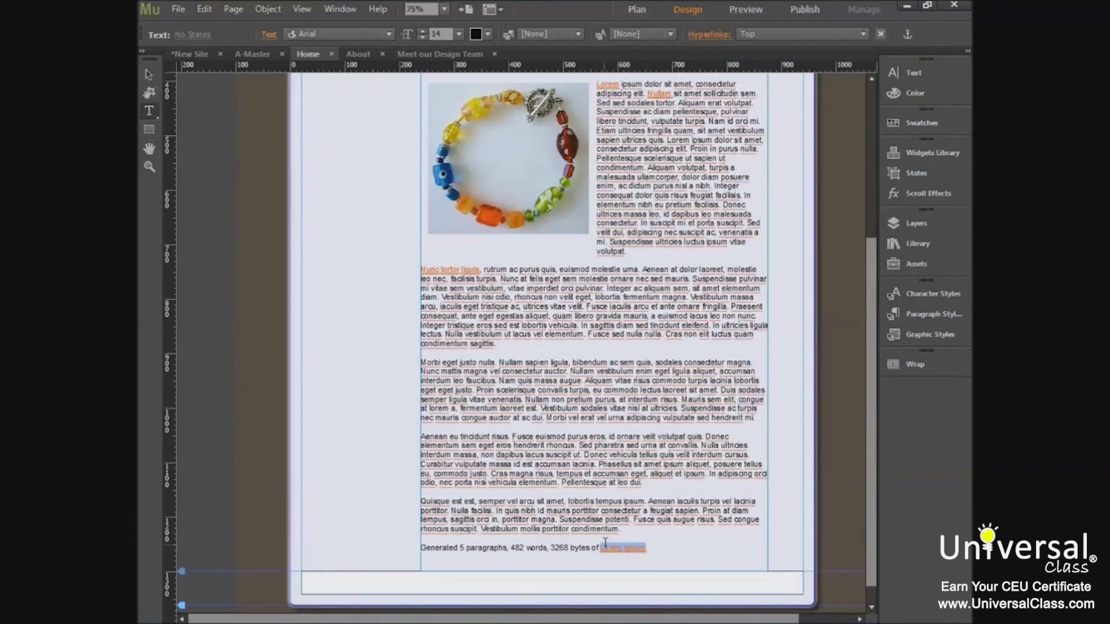
click(655, 556)
click(630, 548)
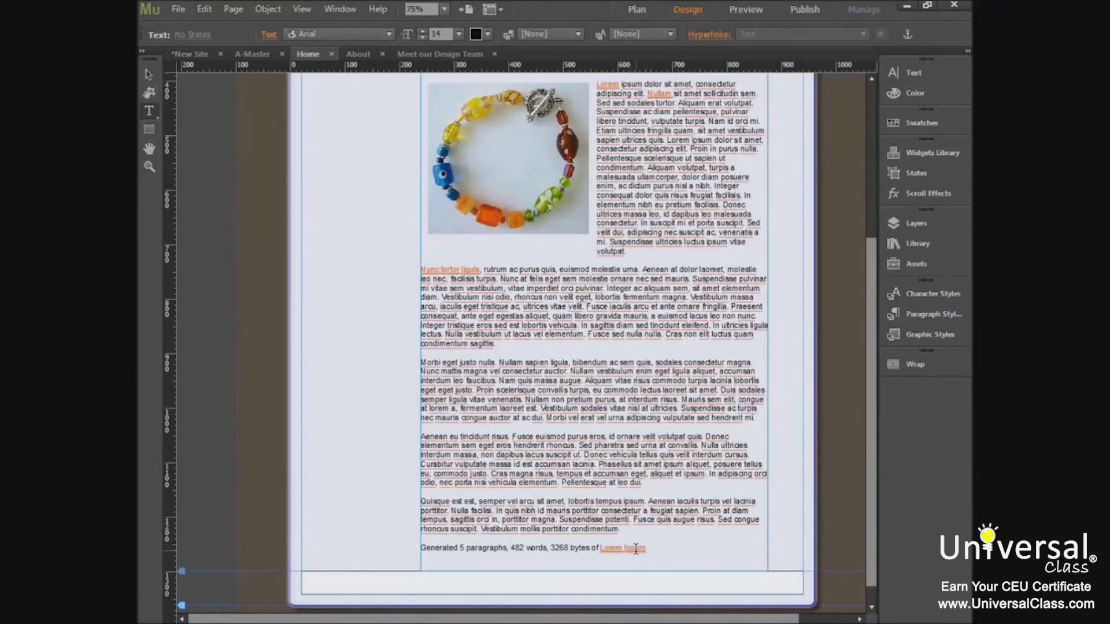
scroll(646, 272, up, 5)
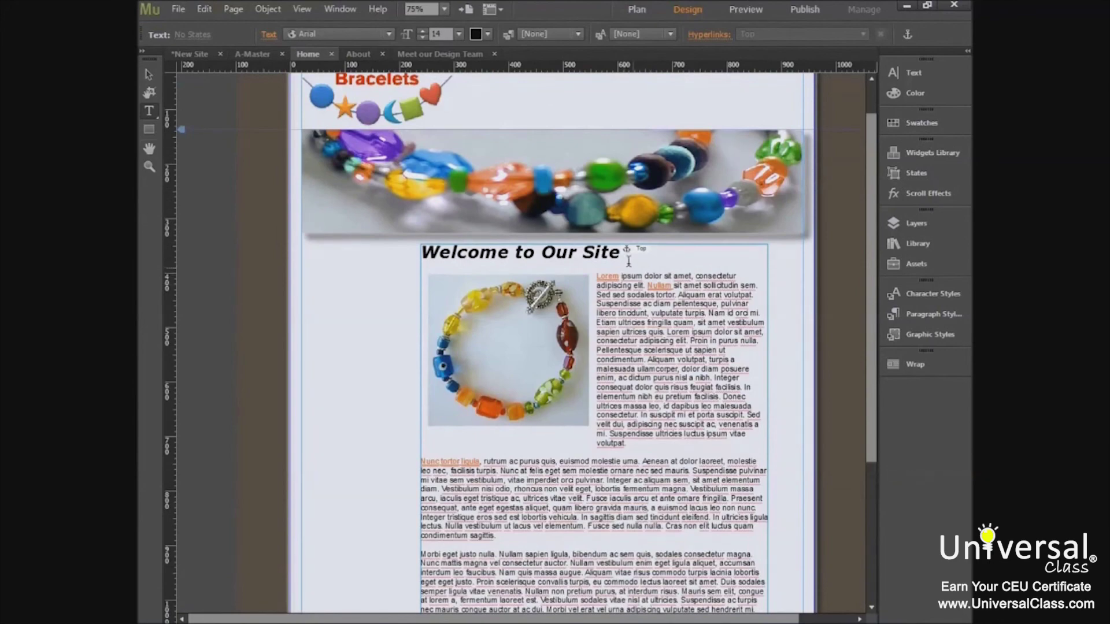